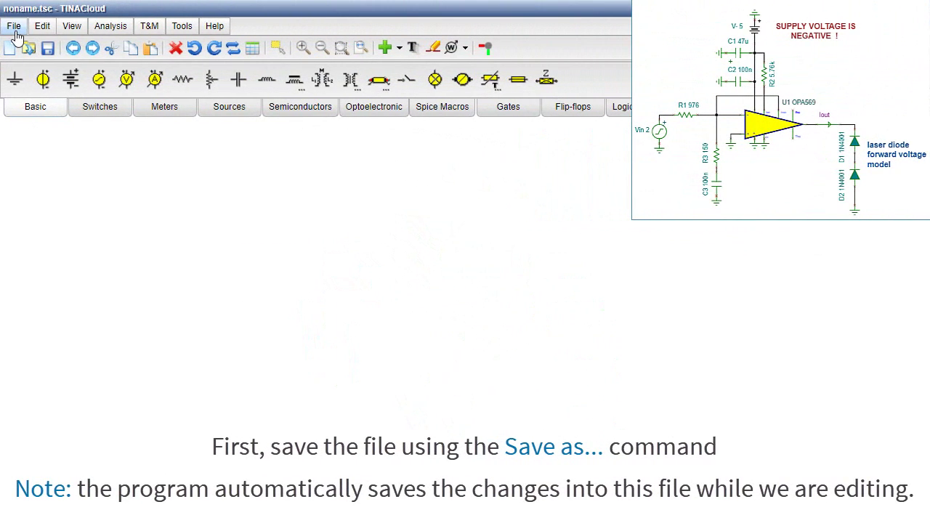
Save the empty schematic as 'OPA569 Anode Laser Diode Driver' with Save as
click(14, 28)
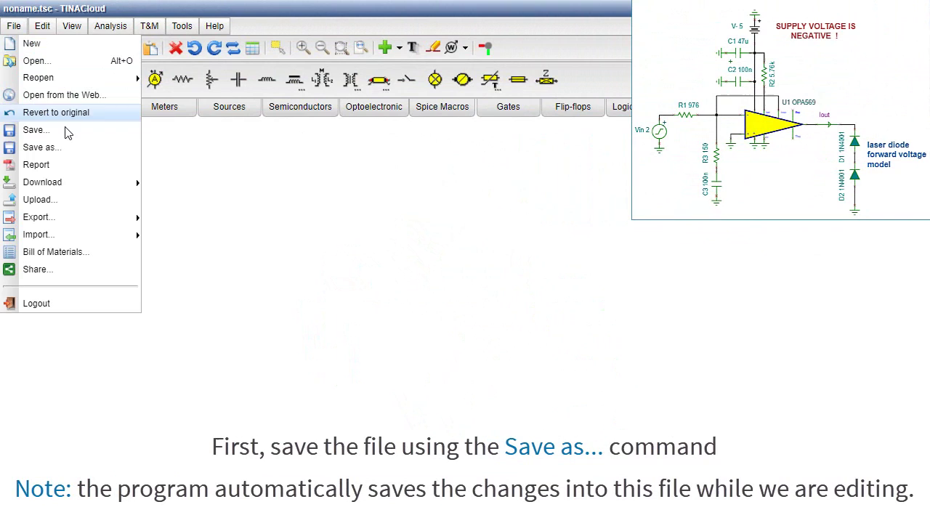
click(69, 150)
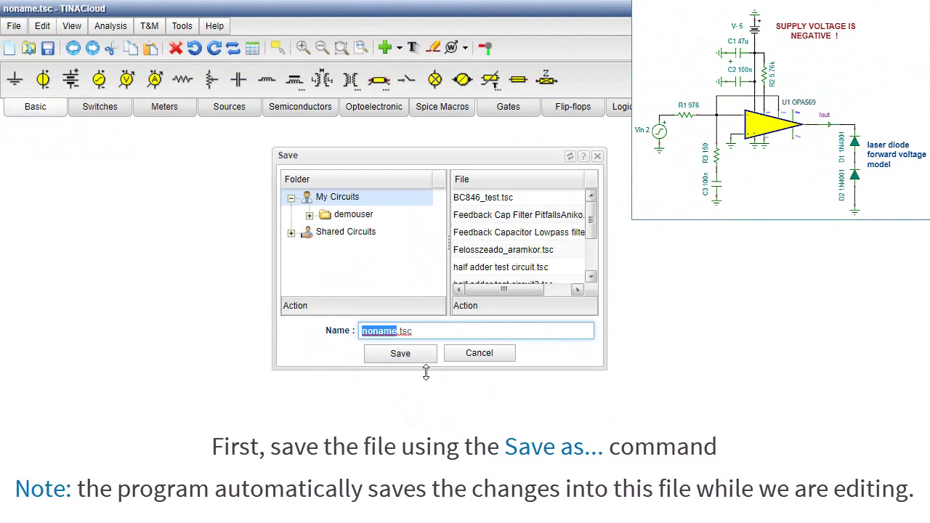
text(OPA569 Anode Laser Diode Dri)
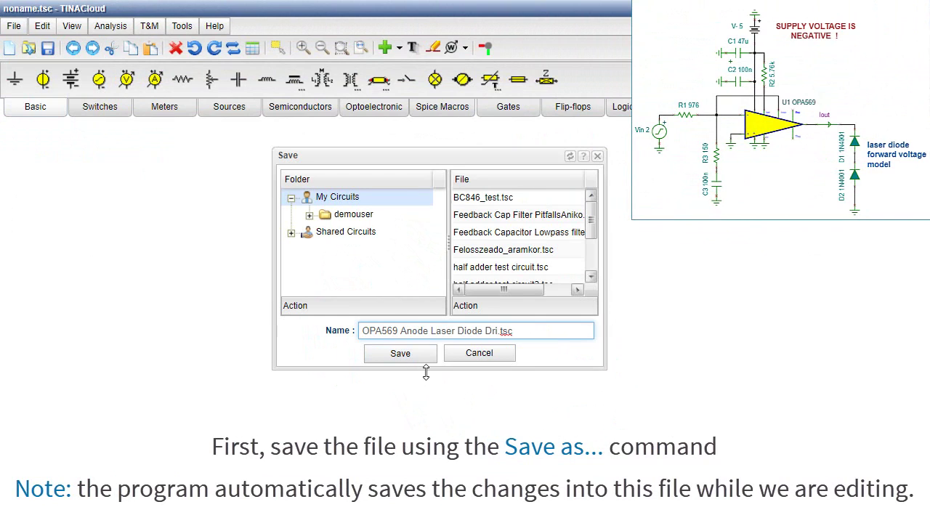
text(ver)
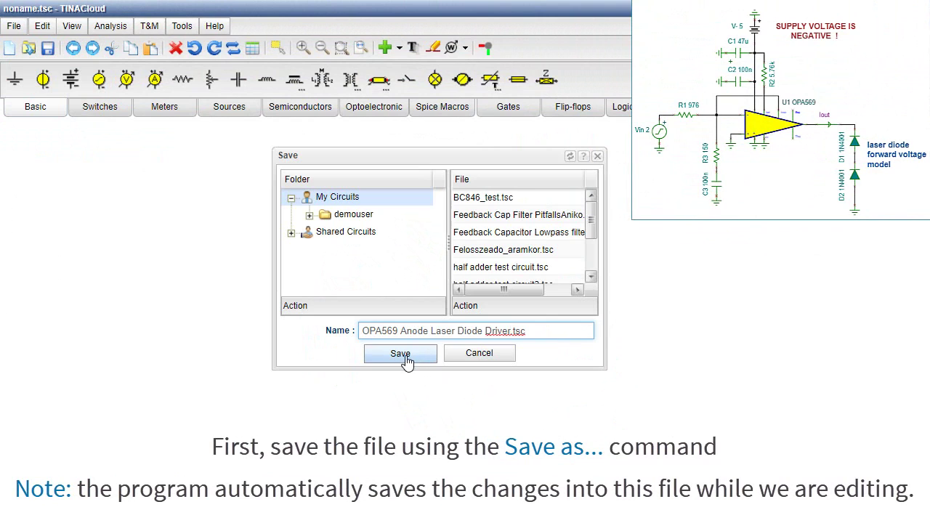
click(401, 361)
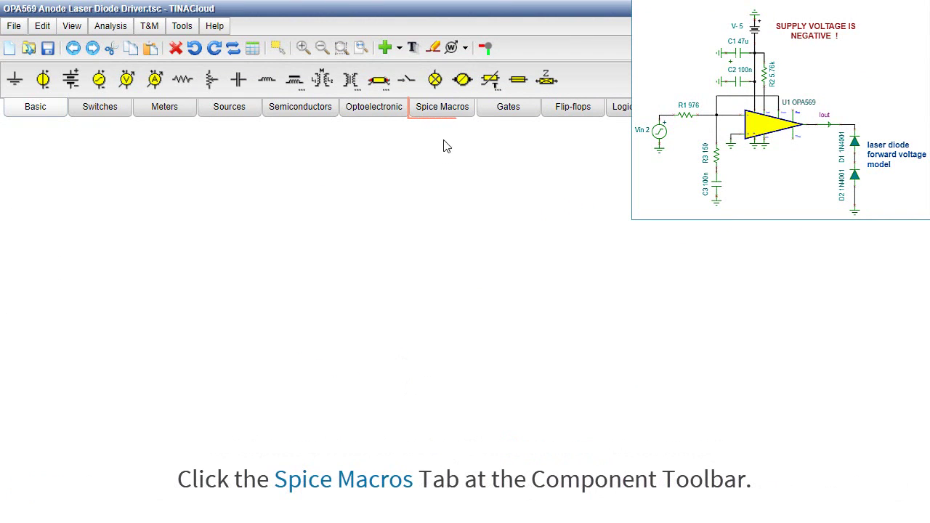
Show the Spice macro operational amplifiers filtered to Texas Instruments parts
click(446, 120)
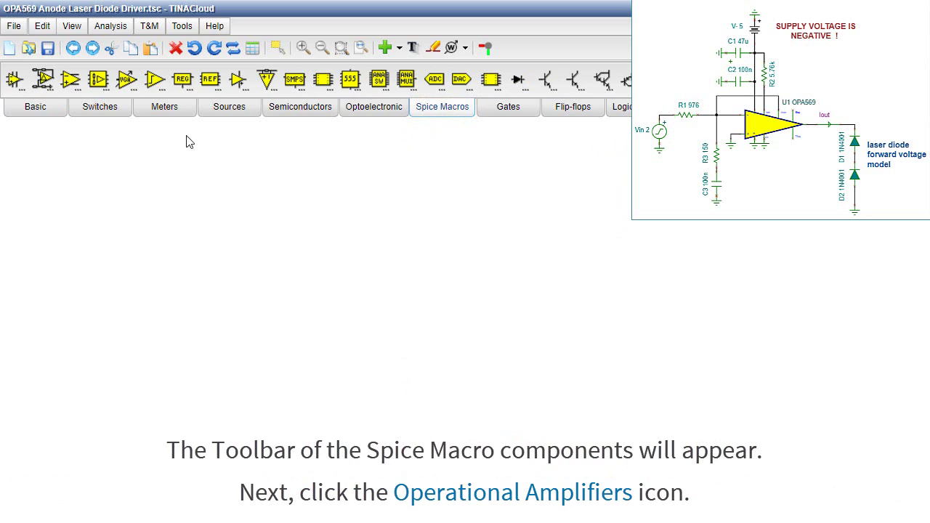
click(12, 81)
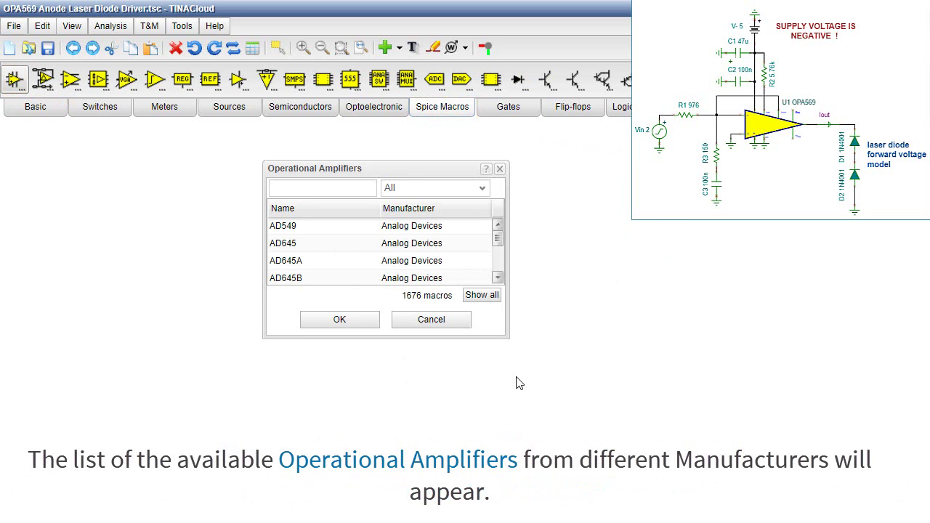
click(481, 190)
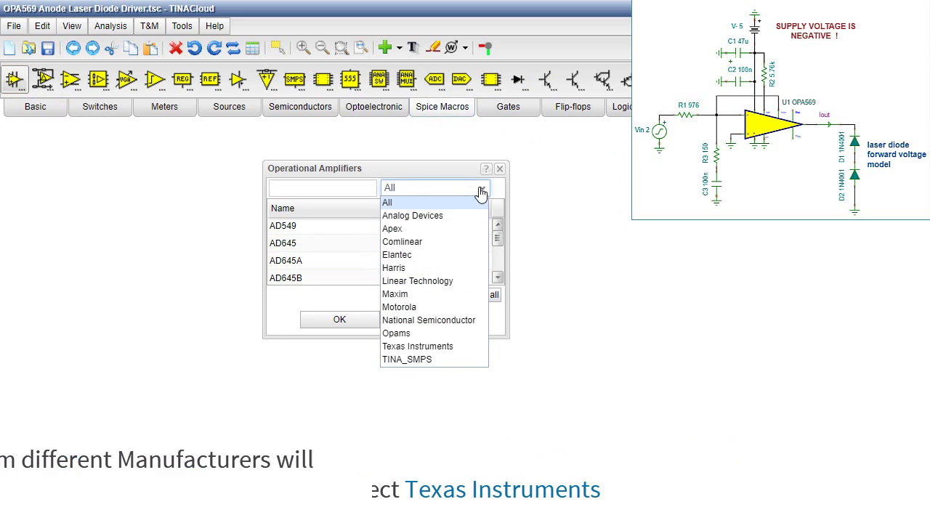
click(460, 349)
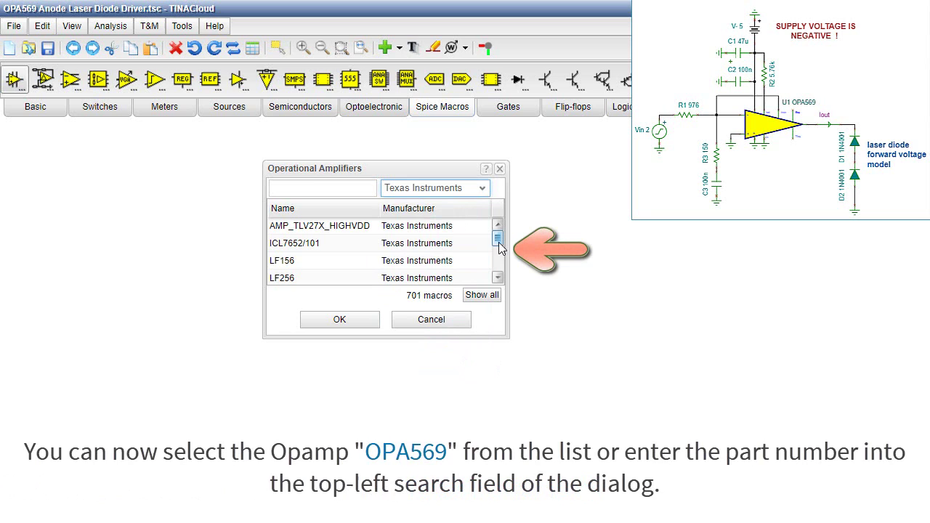
drag(499, 247, 499, 256)
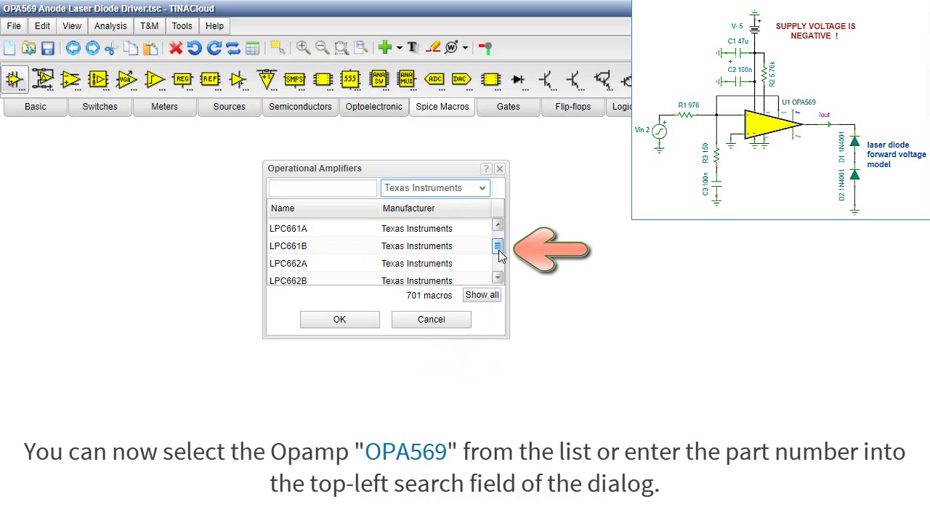
Search the op-amps for 'OPA56' and choose OPA569 to add
click(301, 192)
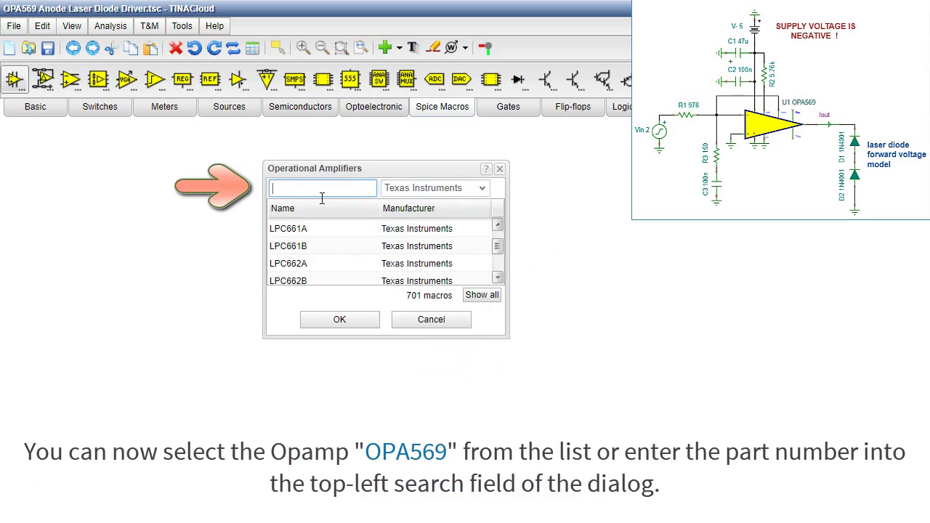
text(OPA56)
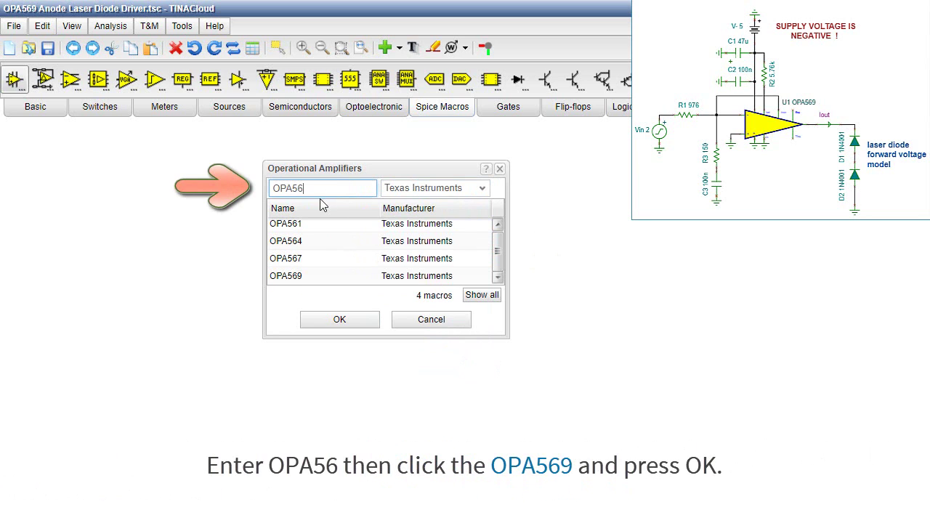
click(325, 282)
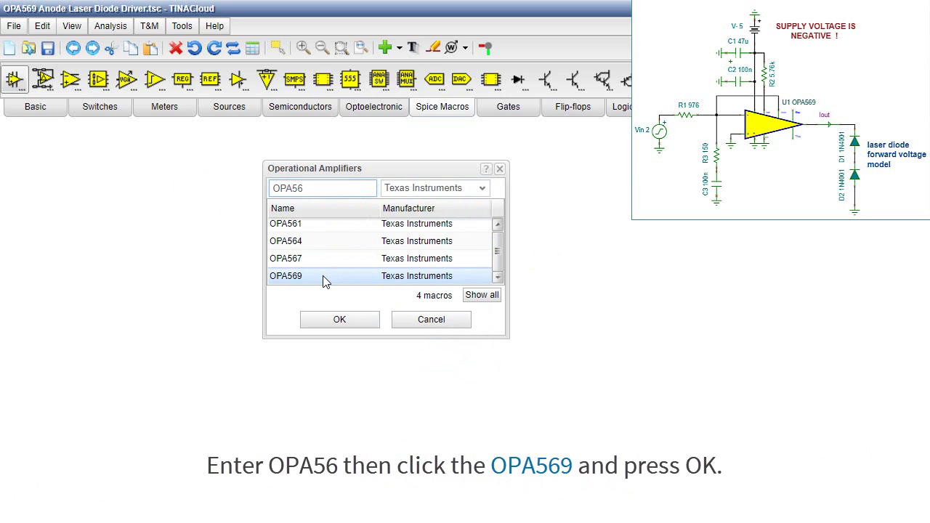
click(333, 324)
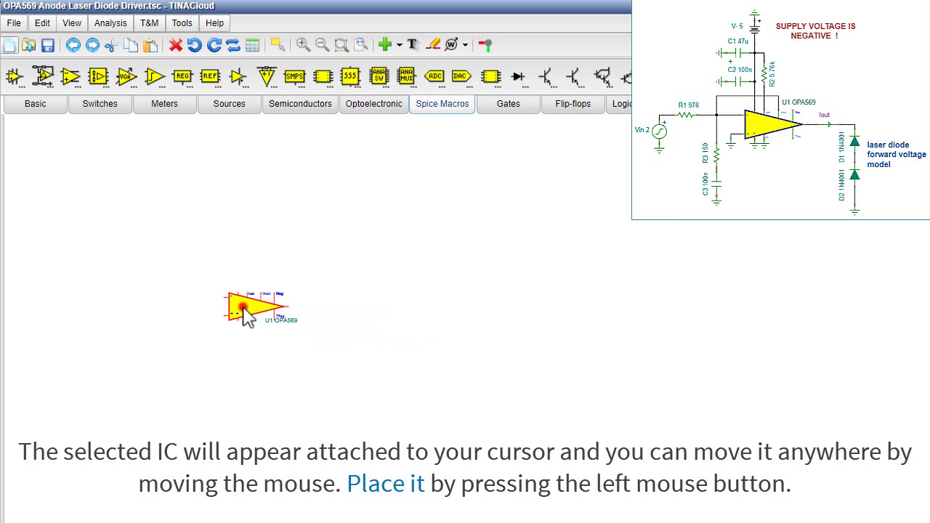
Place the OPA569 and three resistors: R1 left, R2 above, R3 below-left
click(247, 314)
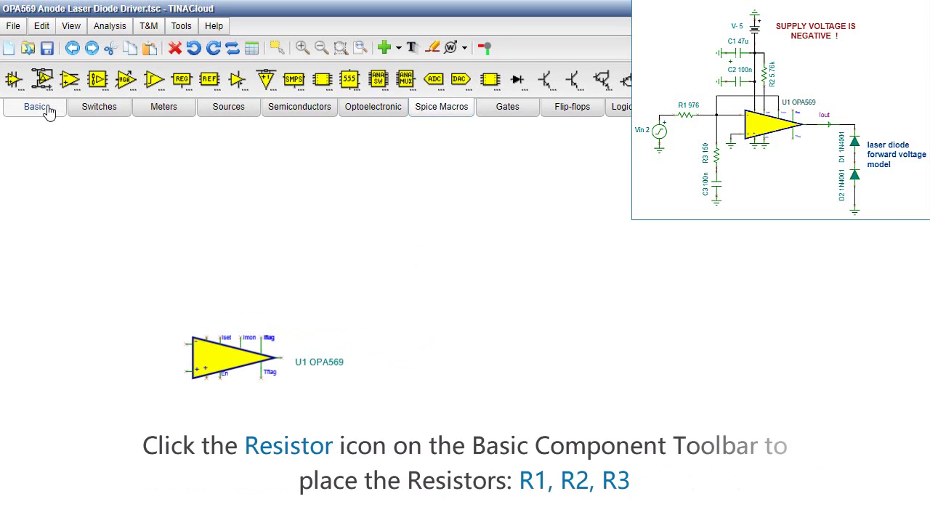
click(46, 108)
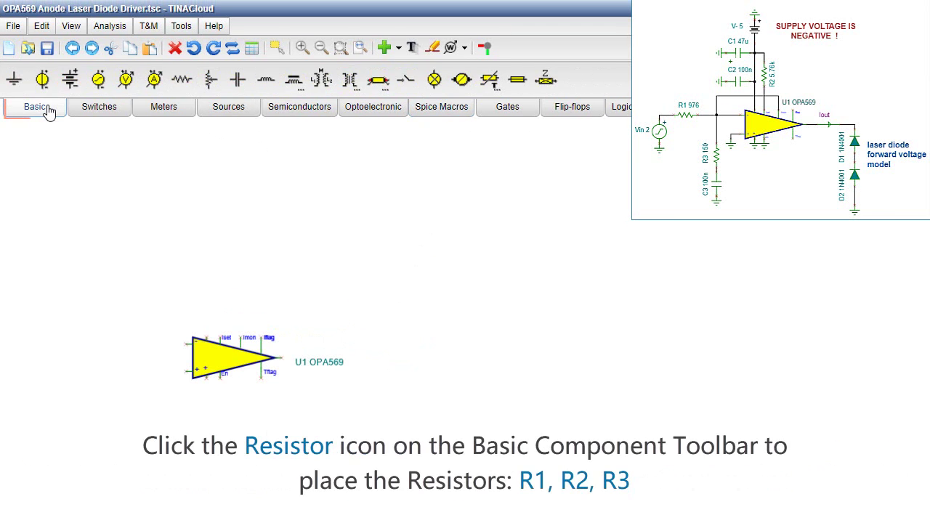
click(181, 81)
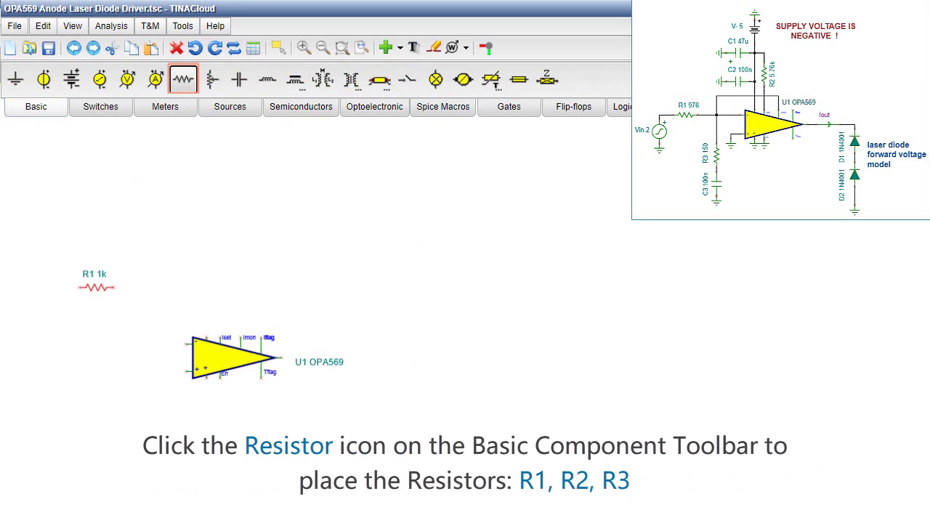
click(93, 344)
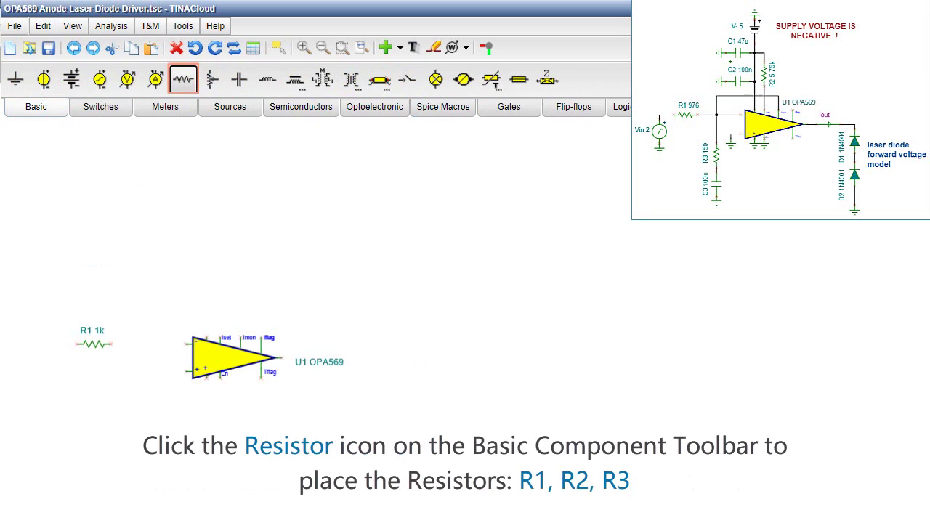
click(233, 236)
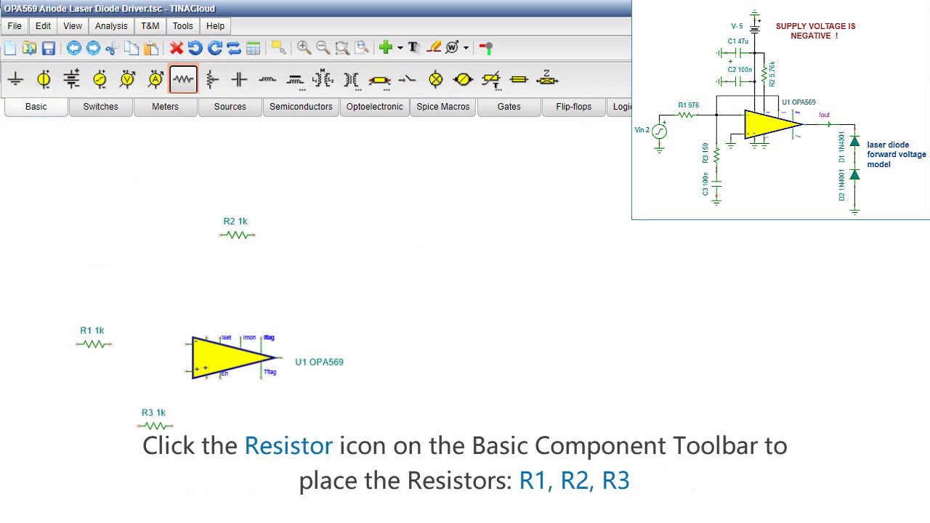
click(151, 428)
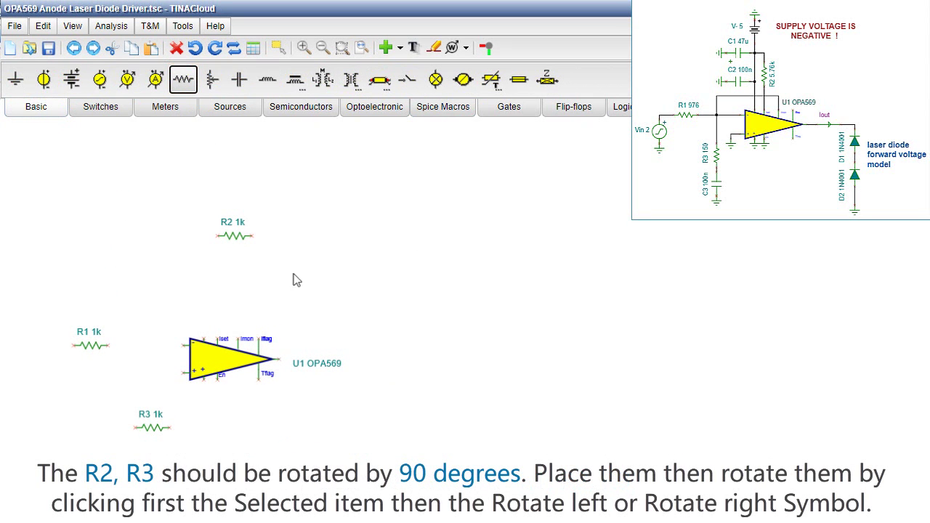
Rotate resistors R2 and R3 by 90 degrees so they stand vertical
click(234, 237)
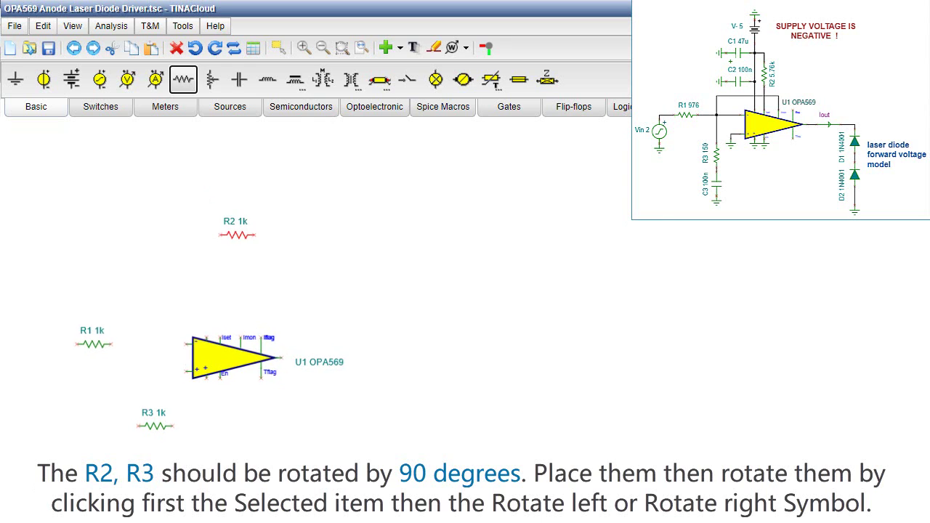
click(214, 50)
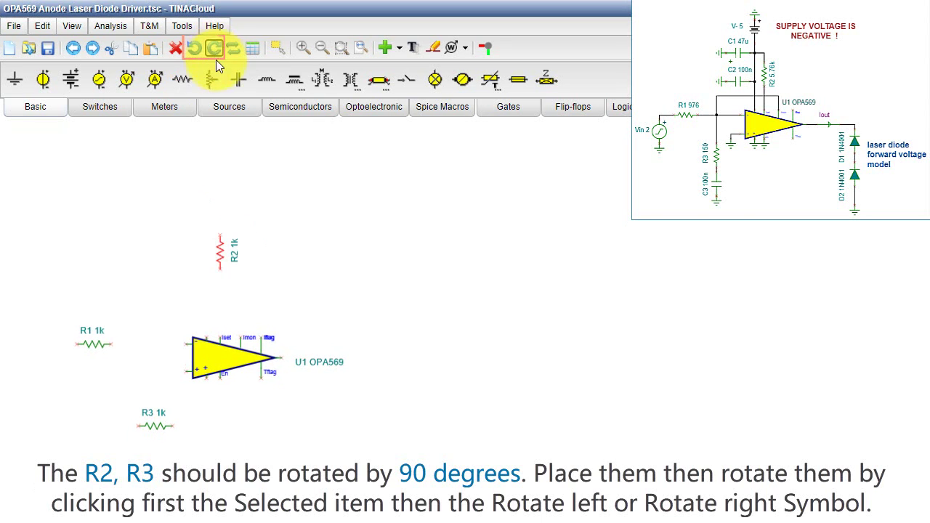
click(154, 425)
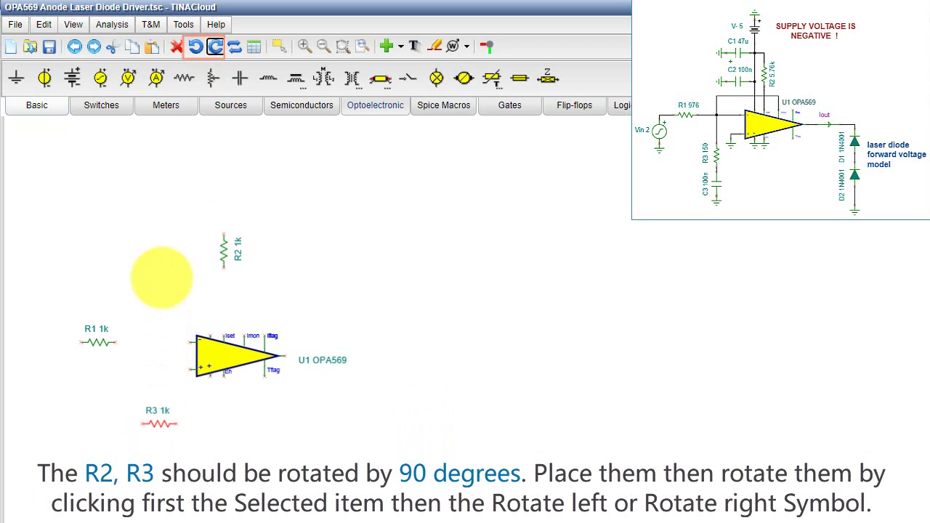
click(214, 50)
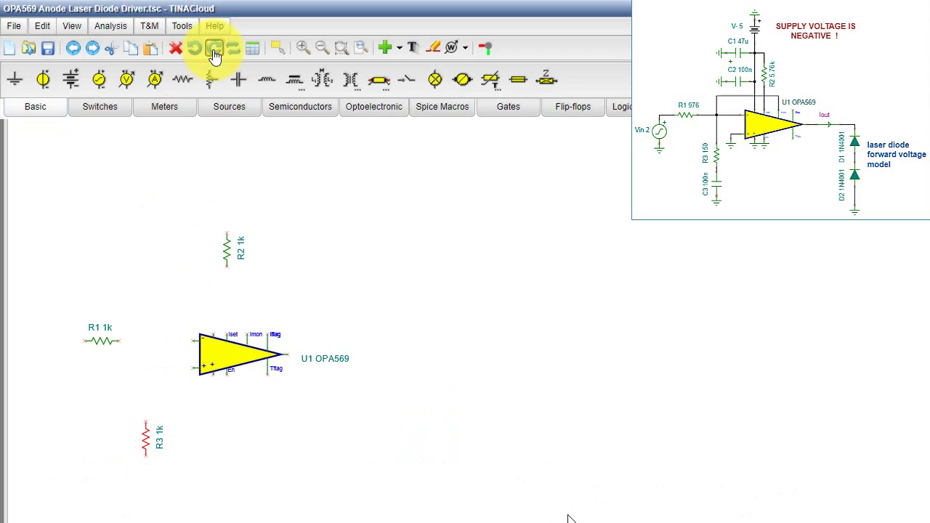
click(650, 470)
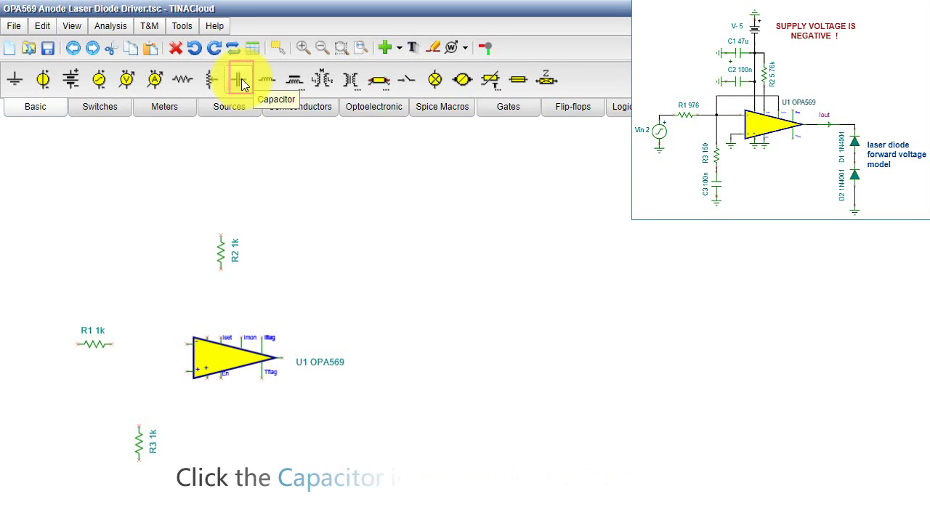
Place capacitor C1 above R2 and rotate C3 by 90 degrees to vertical
click(242, 82)
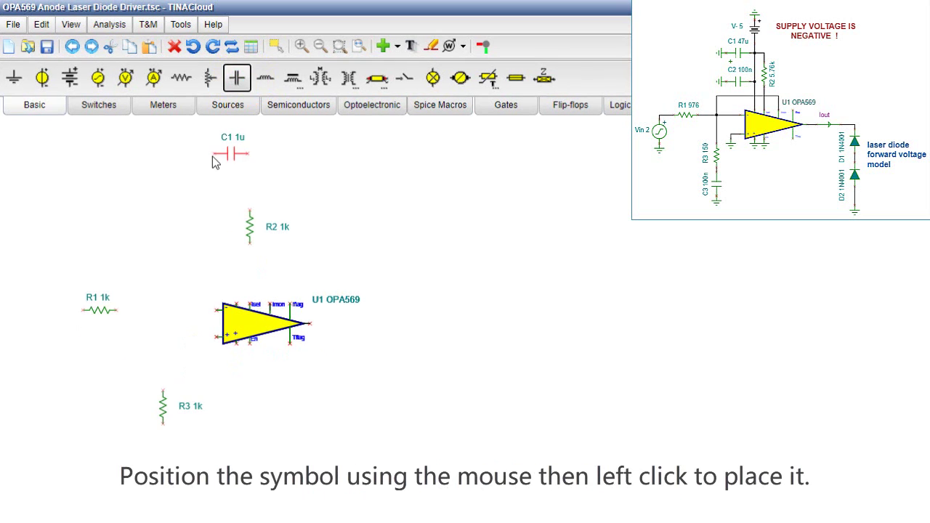
click(183, 175)
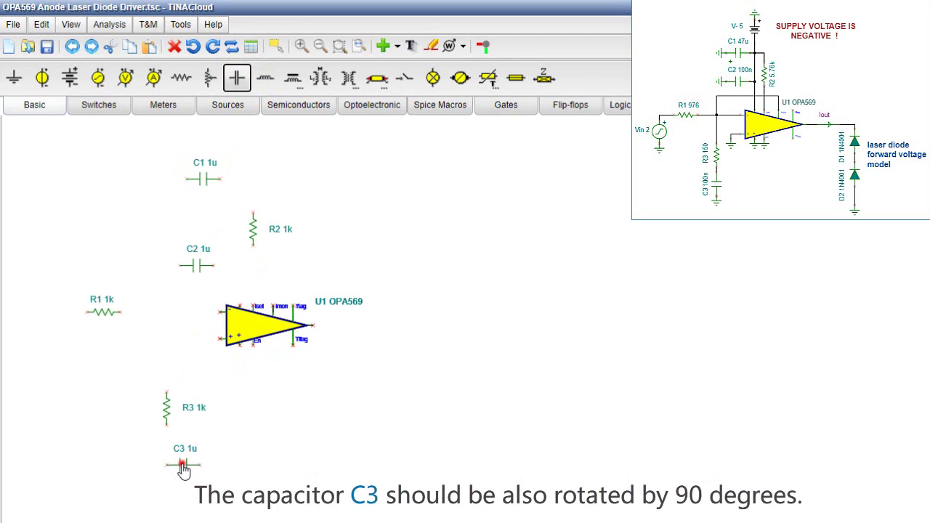
click(179, 463)
click(214, 48)
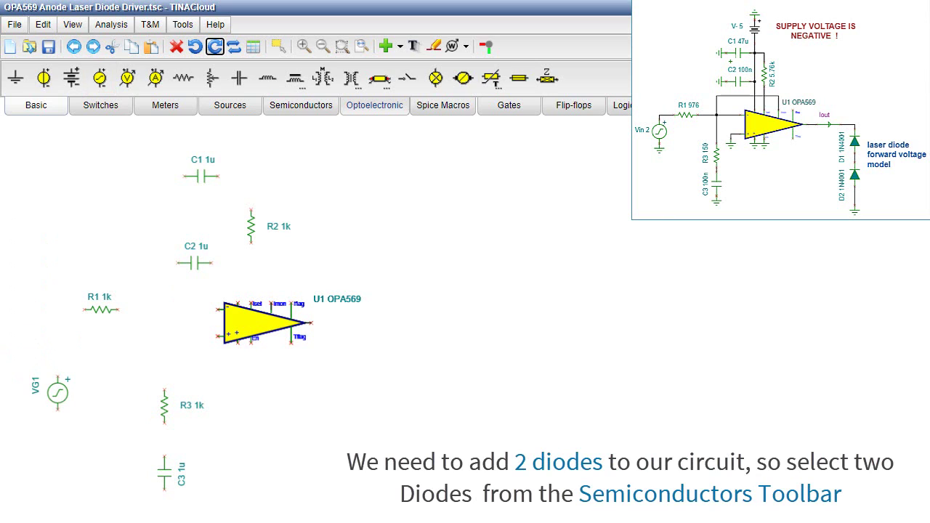
Place diodes D1 and D2 one above the other and rotate D1 upright
click(301, 106)
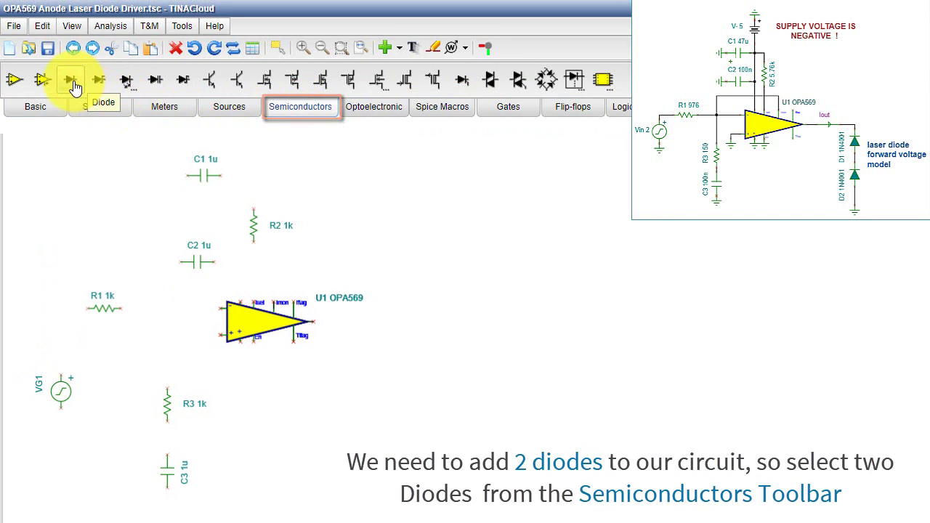
click(72, 82)
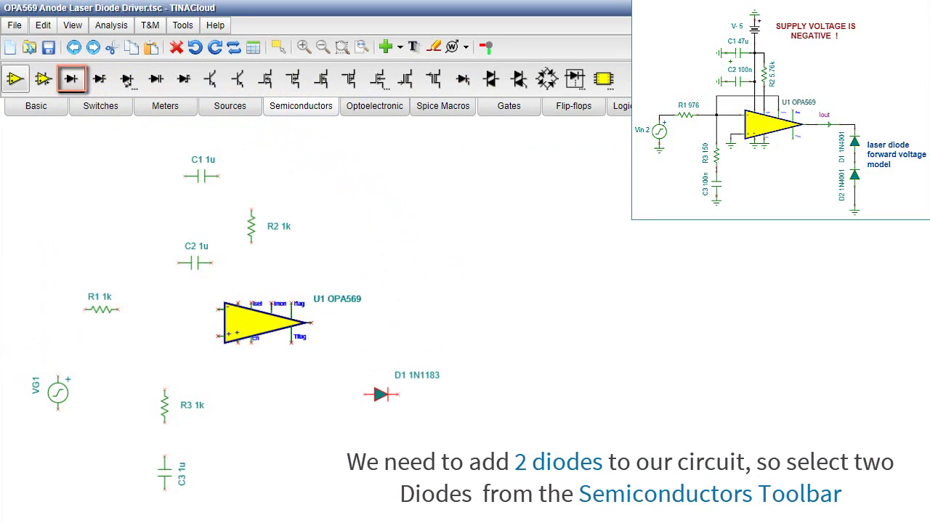
click(382, 396)
click(71, 79)
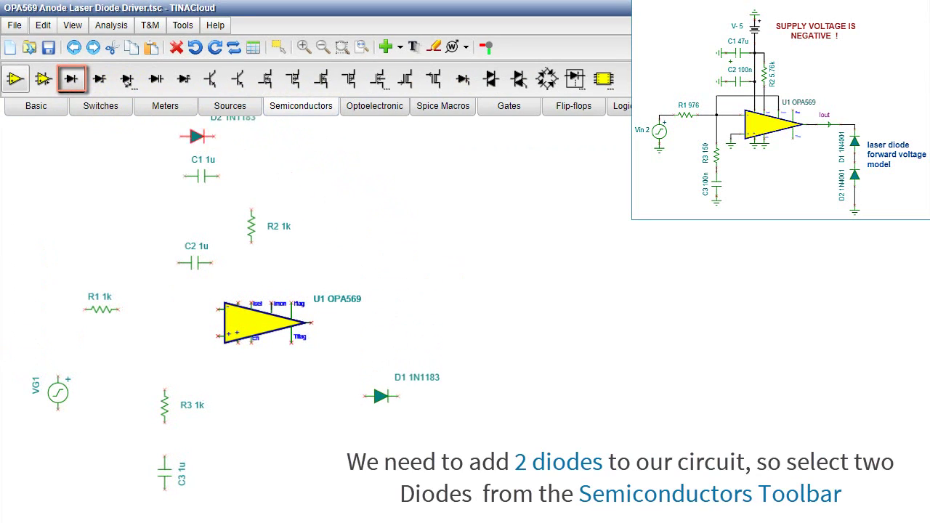
click(380, 442)
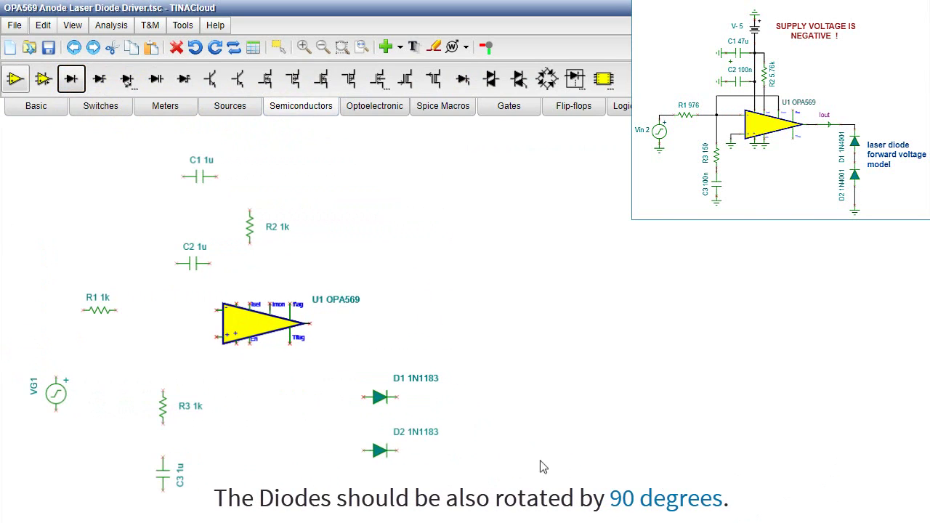
click(380, 400)
click(195, 50)
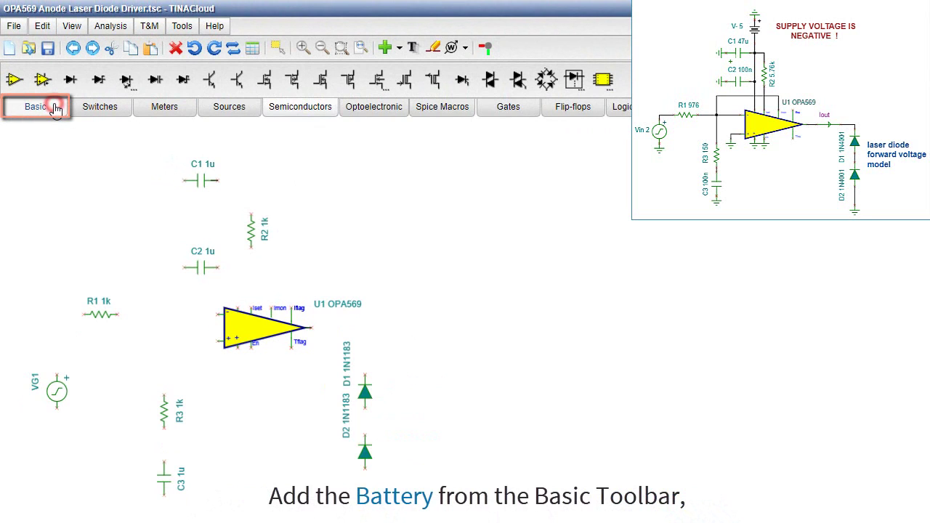
Place battery V1 above capacitor C1
click(57, 109)
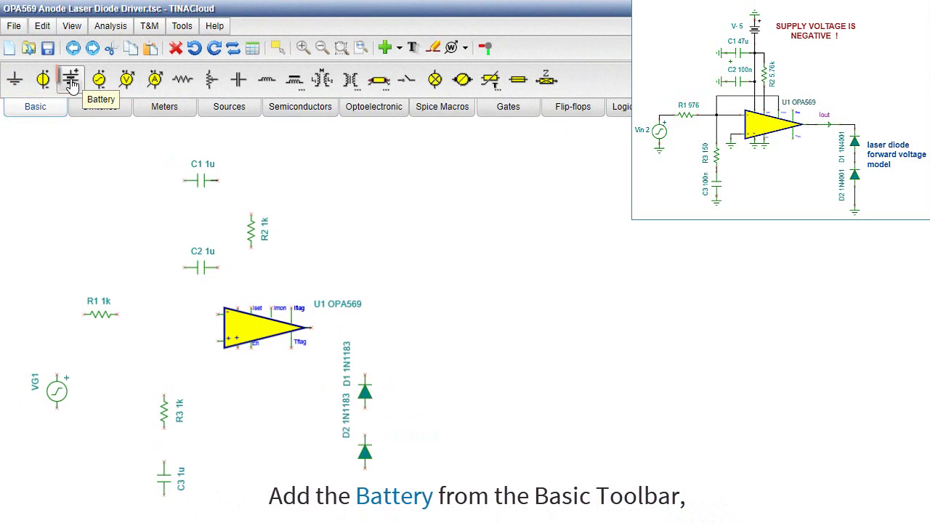
click(71, 84)
click(238, 148)
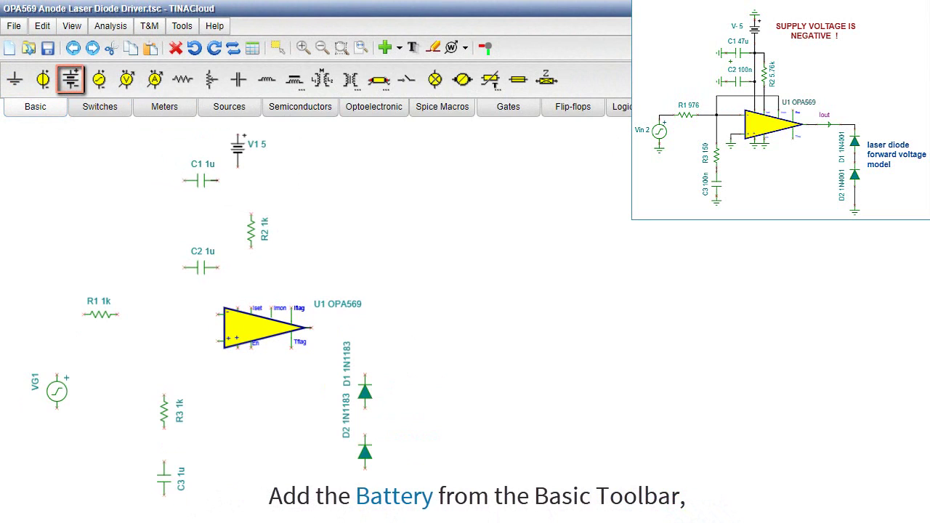
Place current arrow AM1 at the op-amp's output
click(186, 114)
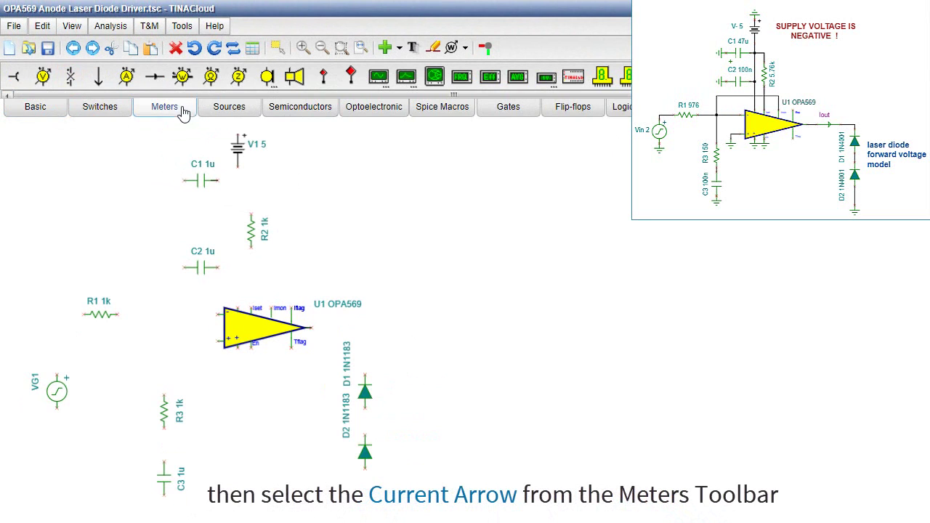
click(157, 77)
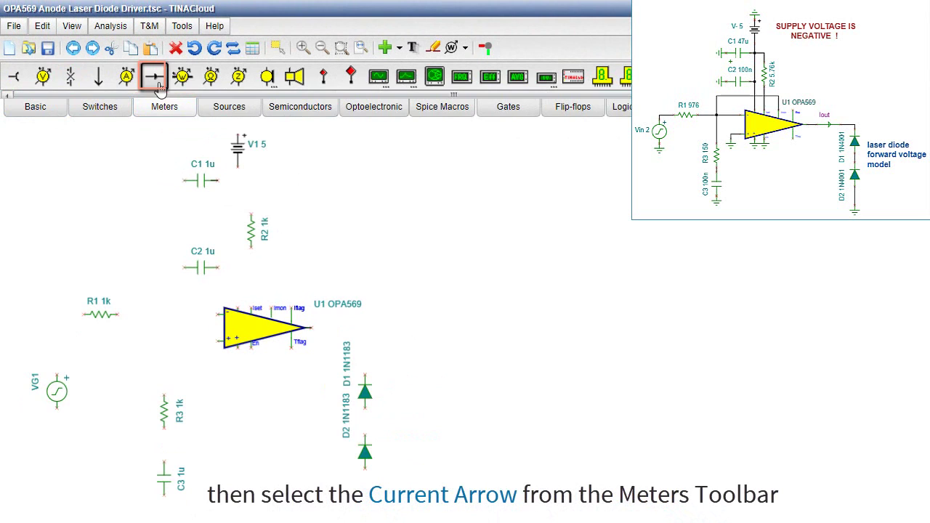
click(344, 328)
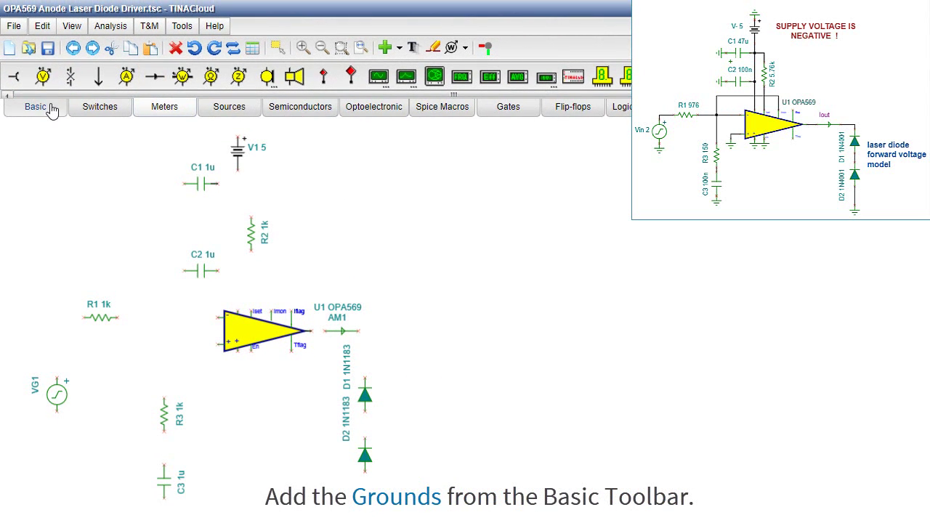
Pick a ground symbol from the Basic components and rotate it before placing
click(51, 108)
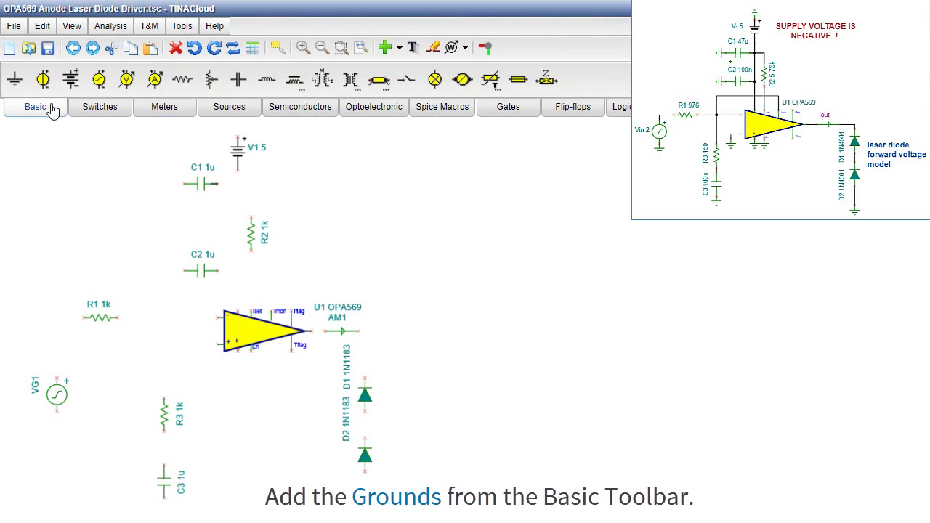
click(15, 81)
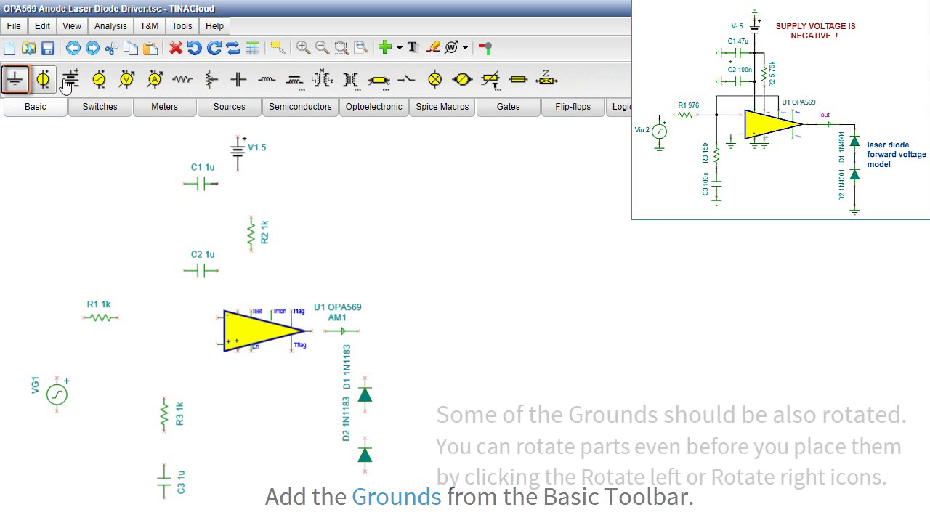
click(219, 55)
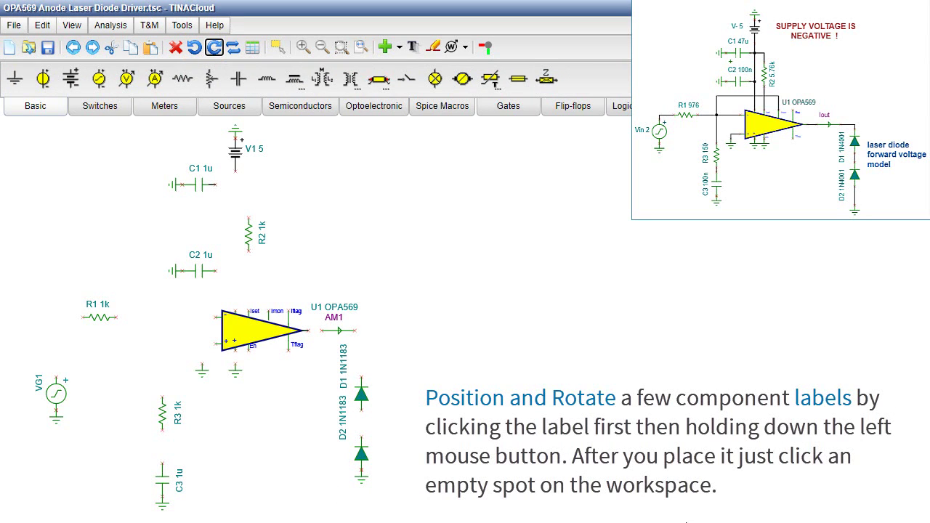
Rotate the VG1 label horizontal and move it left of the generator
click(39, 385)
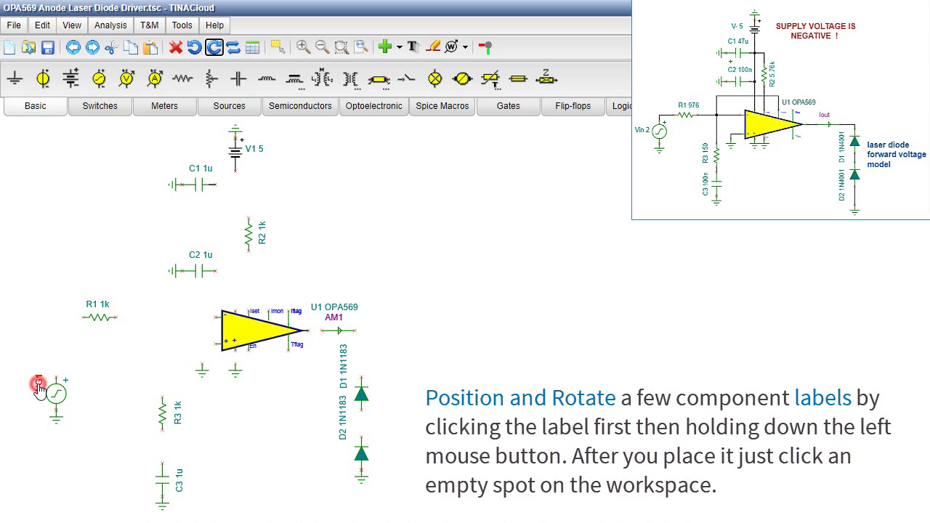
click(215, 48)
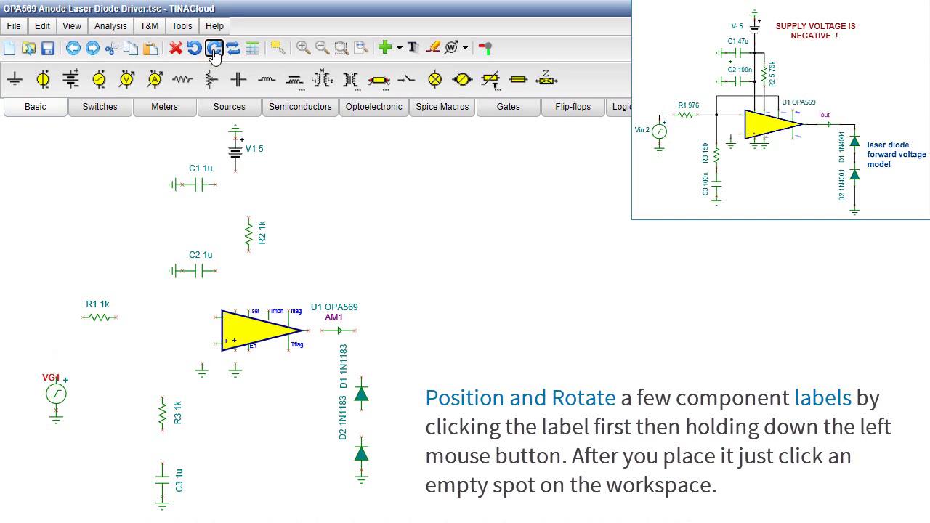
drag(39, 383, 20, 398)
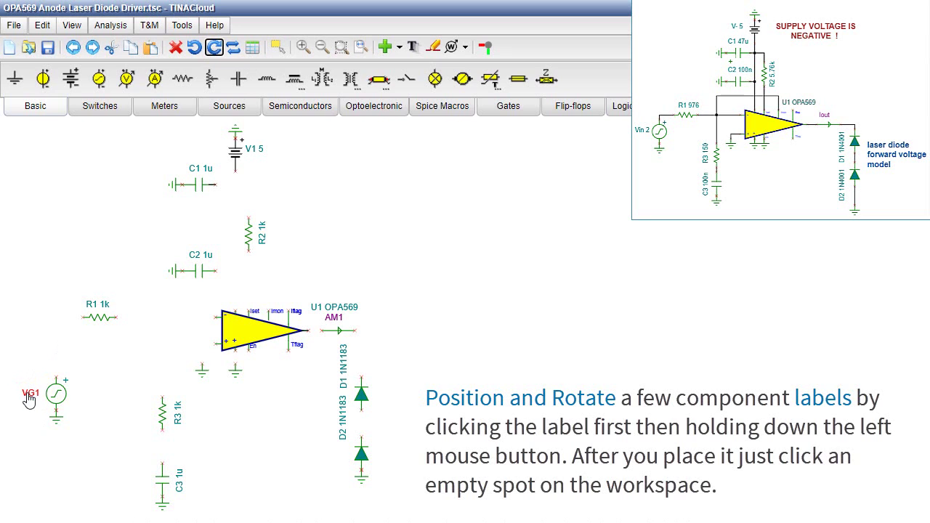
click(52, 480)
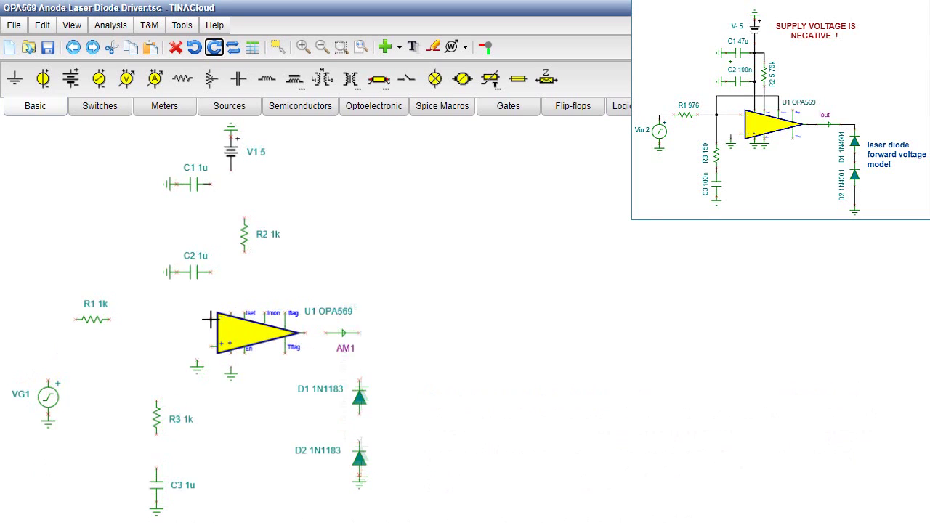
Wire the op-amp input to R1, R1 to VG1, the top pin to V1, and the Imon pin
mouse_move(209, 320)
mouse_down()
mouse_move(48, 314)
mouse_move(46, 388)
mouse_move(48, 381)
mouse_up()
drag(233, 313, 234, 171)
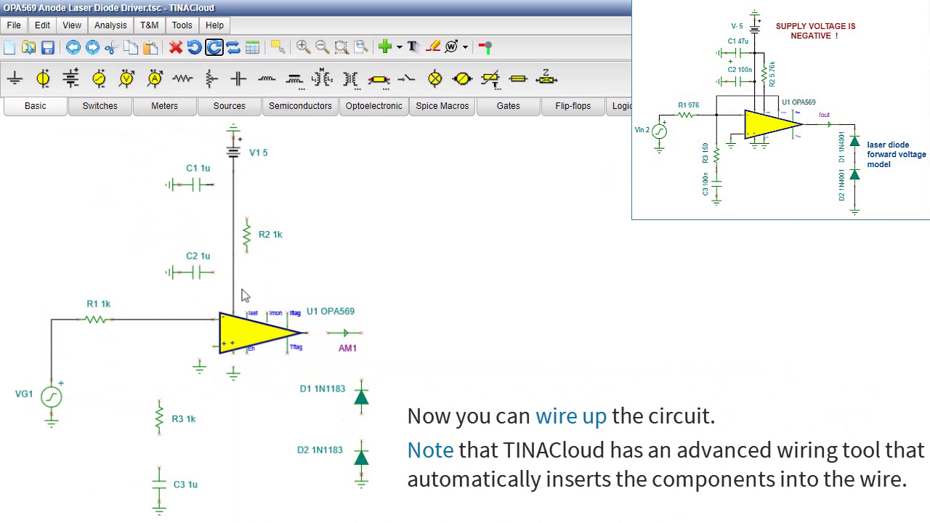
drag(247, 314, 247, 185)
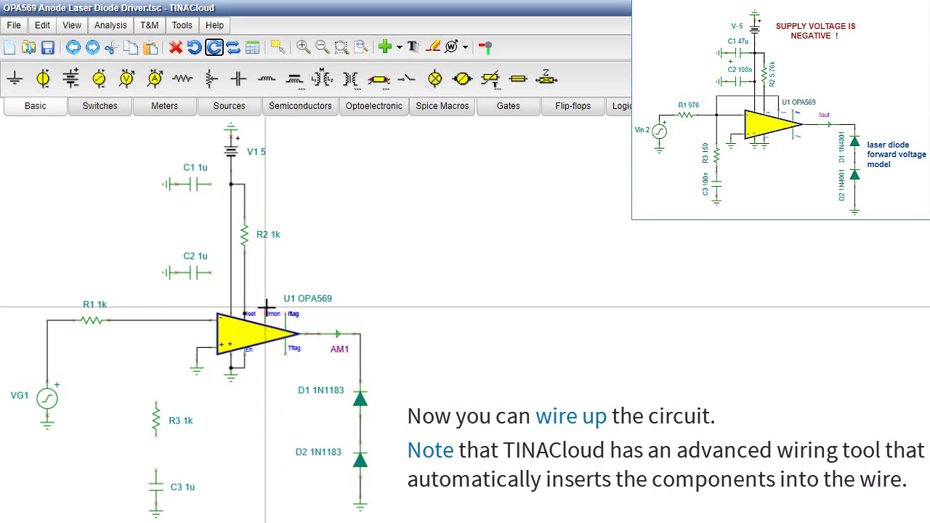
mouse_move(265, 315)
mouse_down()
mouse_move(264, 294)
mouse_move(159, 293)
mouse_move(159, 320)
mouse_up()
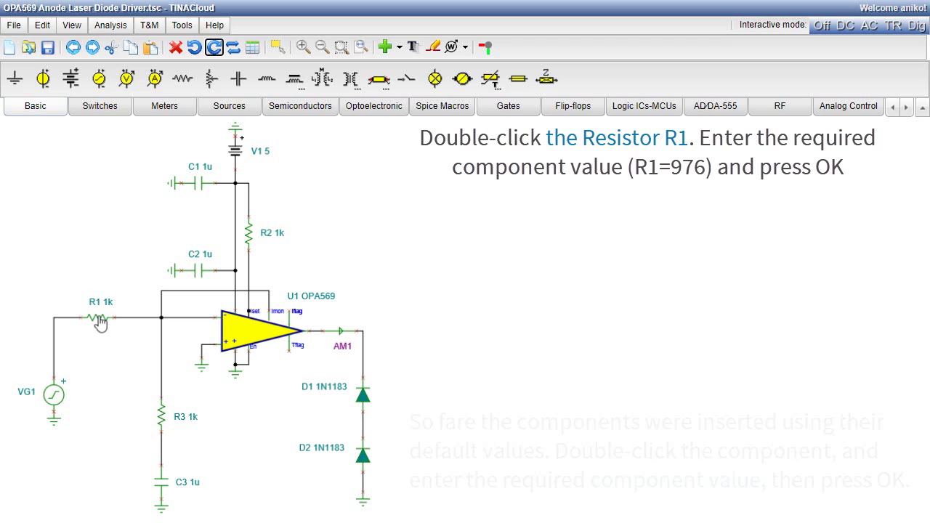
Change R1's resistance from 1k to 976 in its Properties dialog
double_click(100, 324)
click(684, 328)
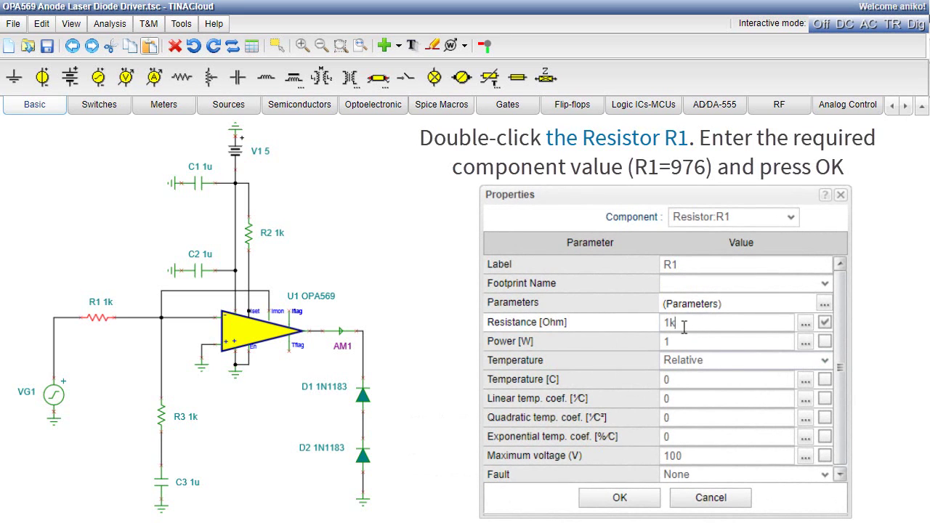
double_click(684, 328)
text(976)
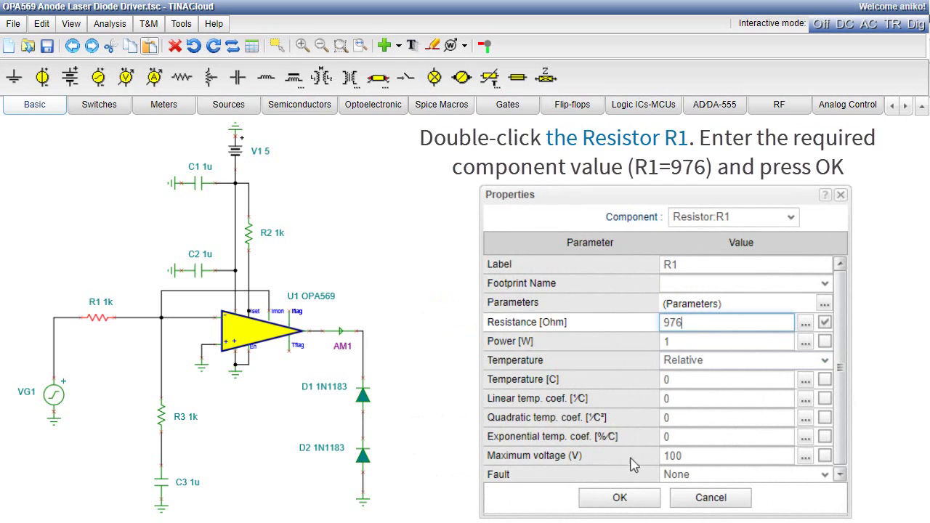
click(619, 499)
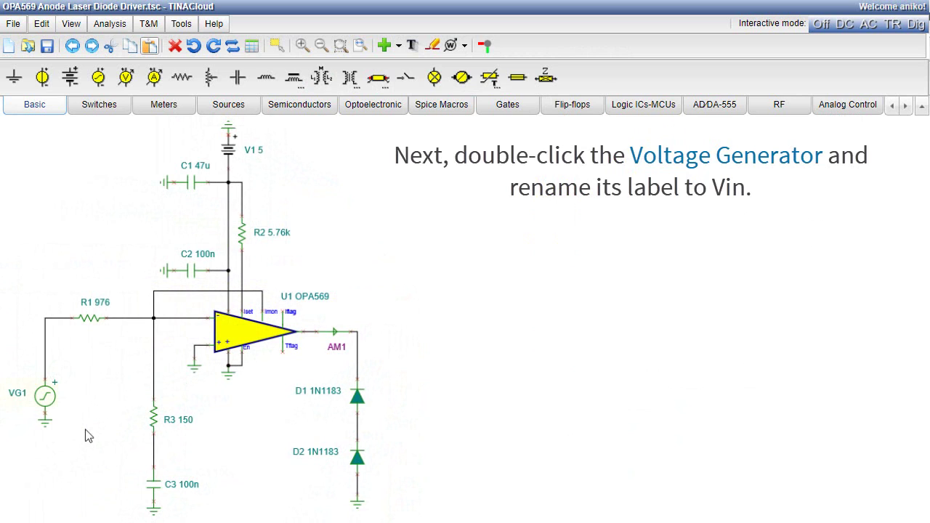
Relabel generator VG1 as Vin, set its DC level to 2, and switch its signal to Square wave
double_click(45, 396)
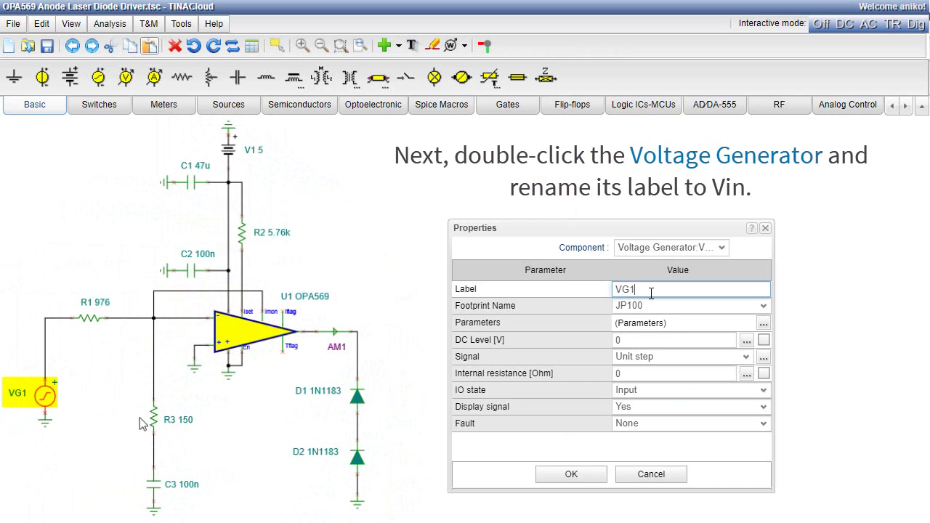
key(BackSpace)
key(BackSpace)
text(in)
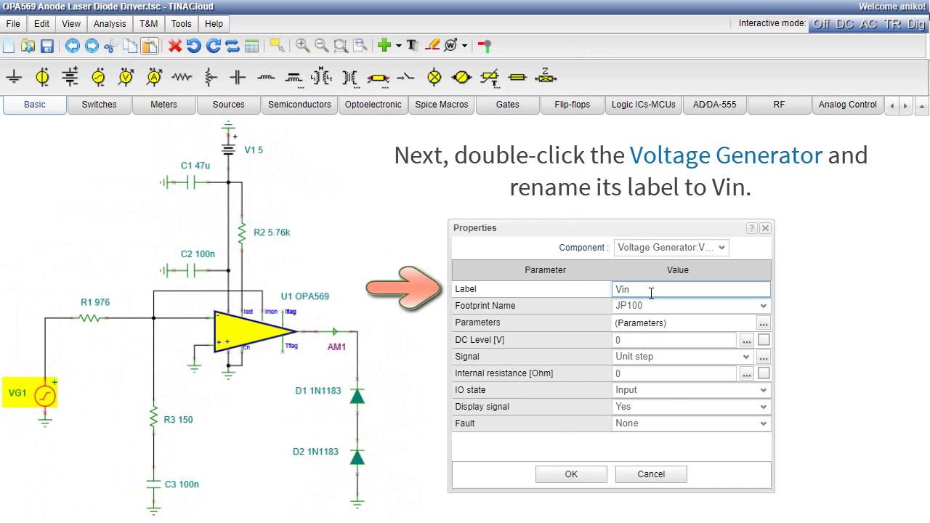
click(660, 341)
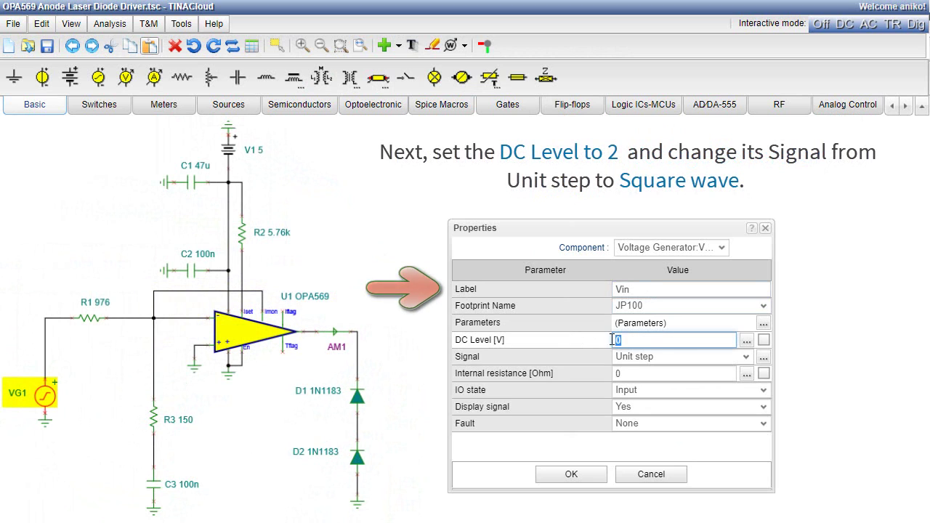
text(2)
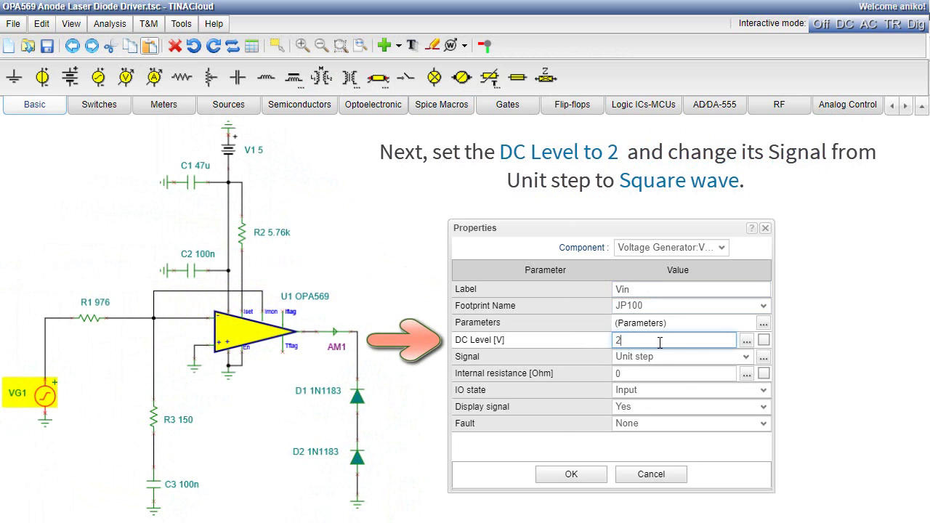
click(747, 357)
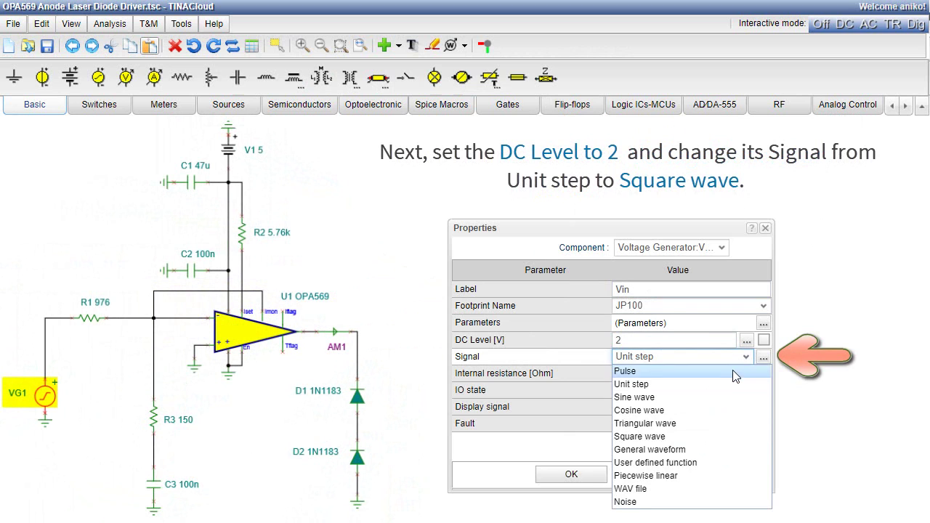
click(713, 437)
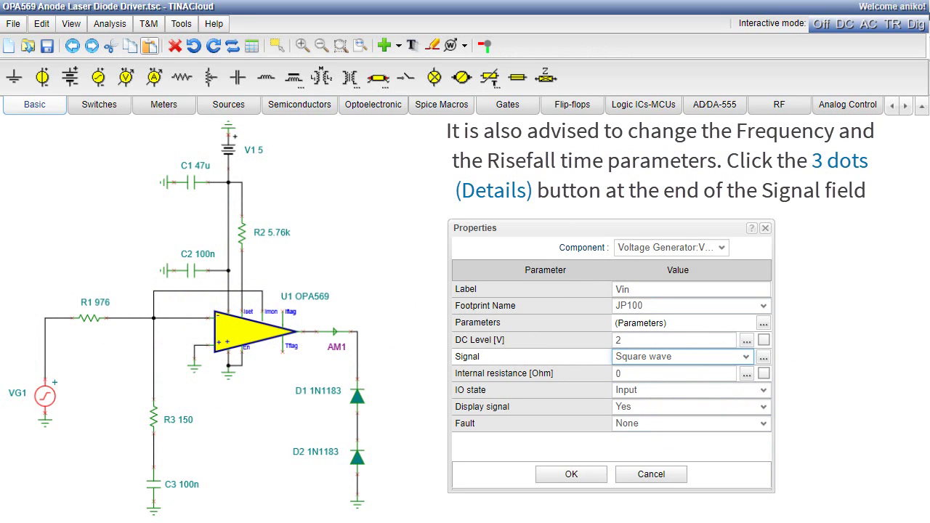
Set the square wave's frequency to 10k and rise/fall time to 10n, and confirm both dialogs
click(764, 362)
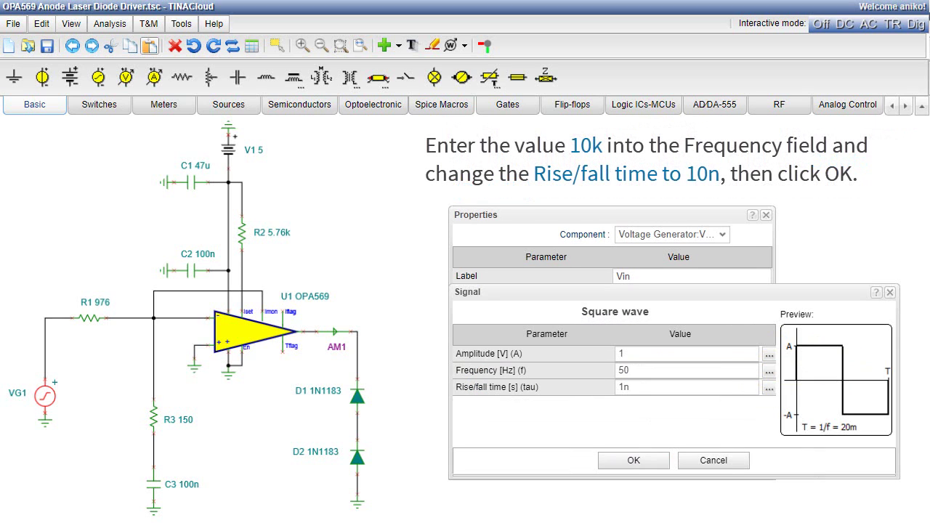
click(687, 371)
text(10k)
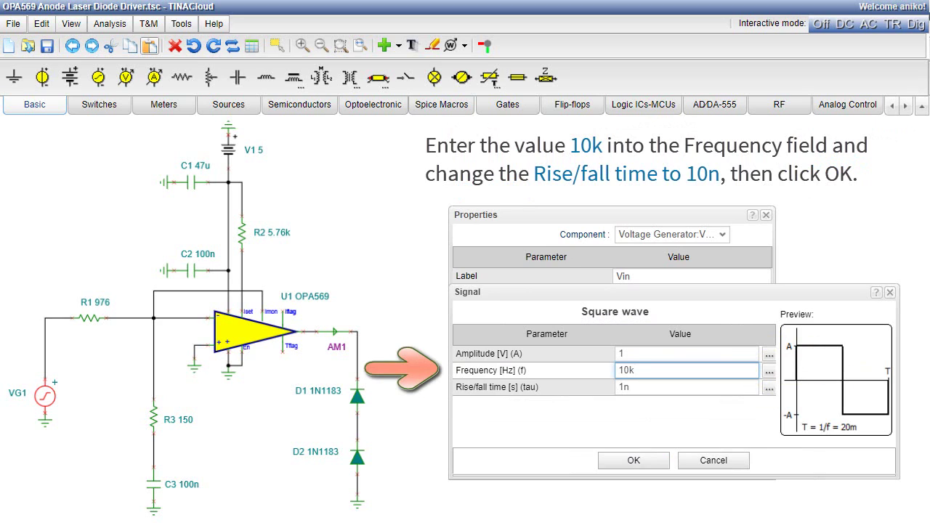
key(Tab)
text(10n)
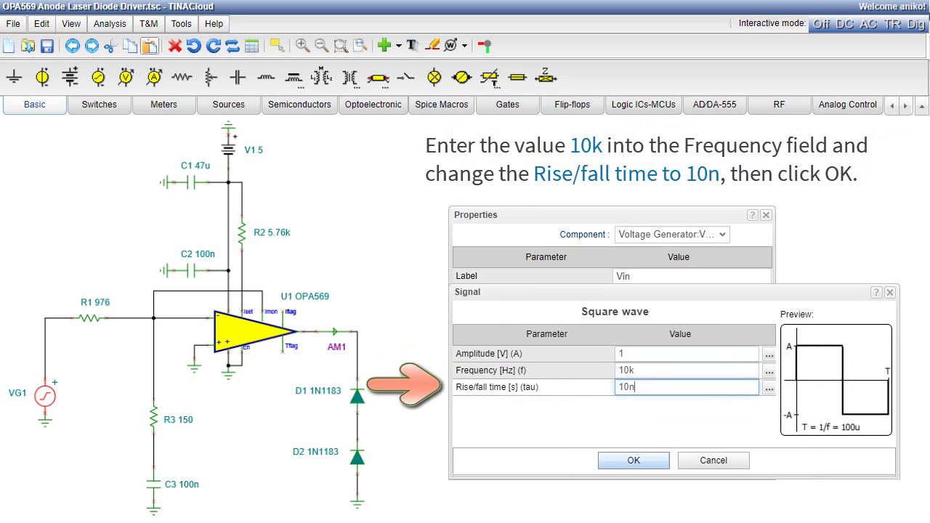
click(634, 460)
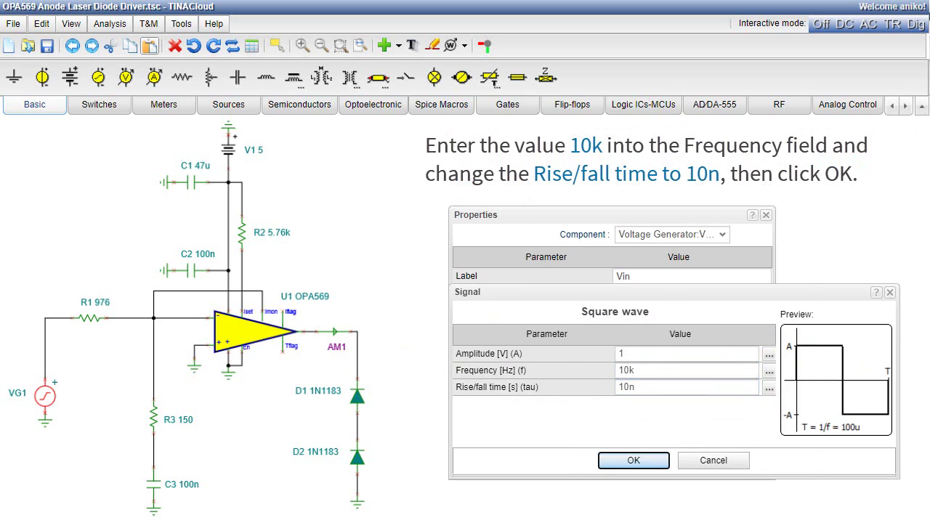
click(644, 461)
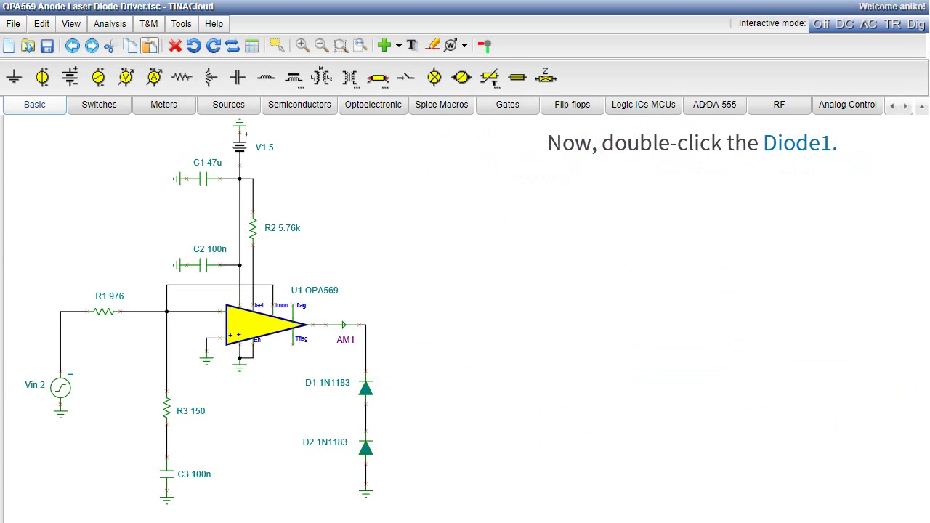
Pick 1N4001 from the catalog as D1's diode type, replacing 1N1183
double_click(366, 389)
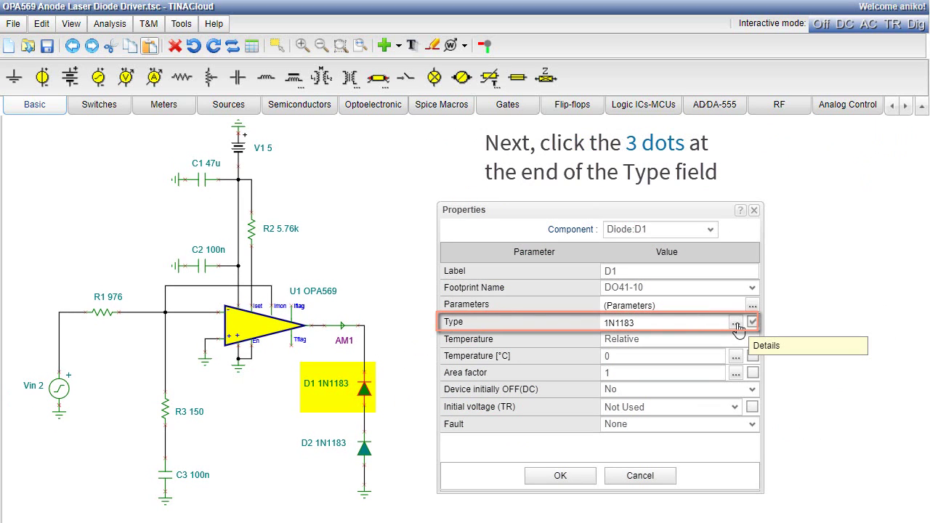
click(735, 322)
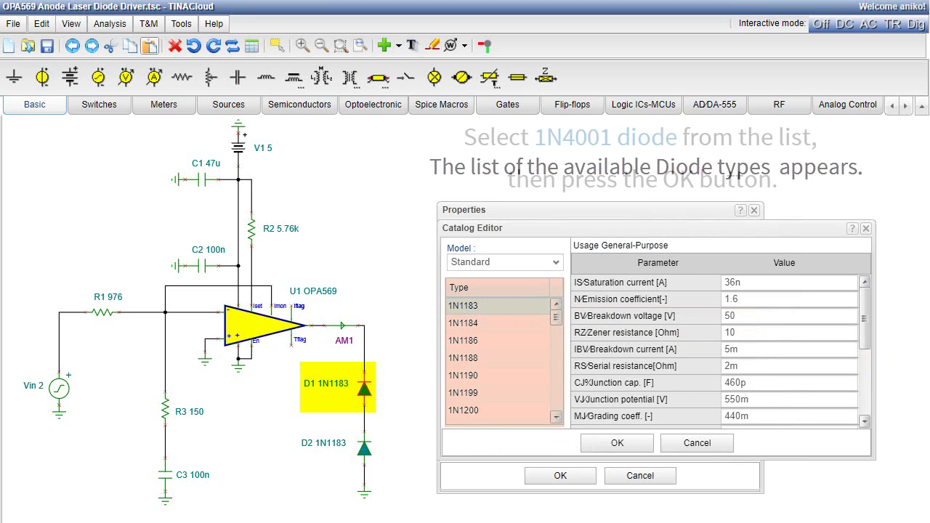
scroll(501, 356, down, 5)
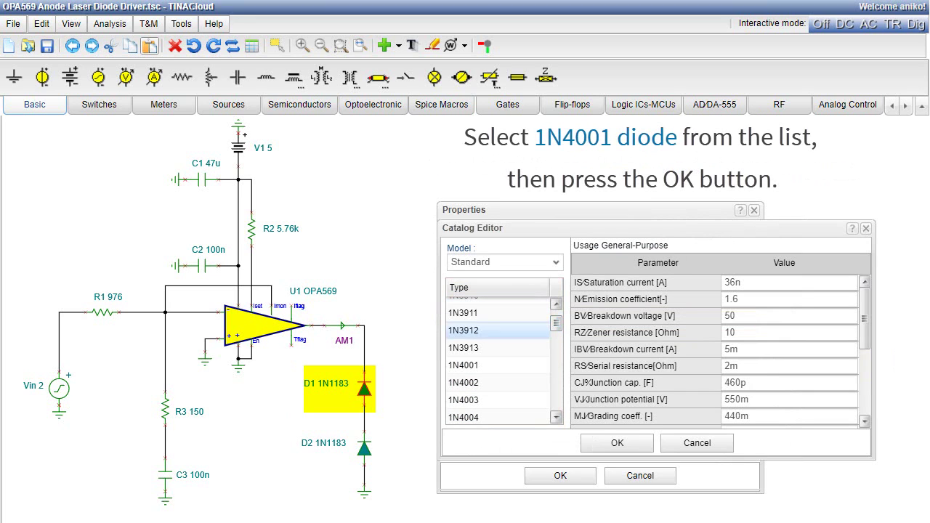
click(499, 365)
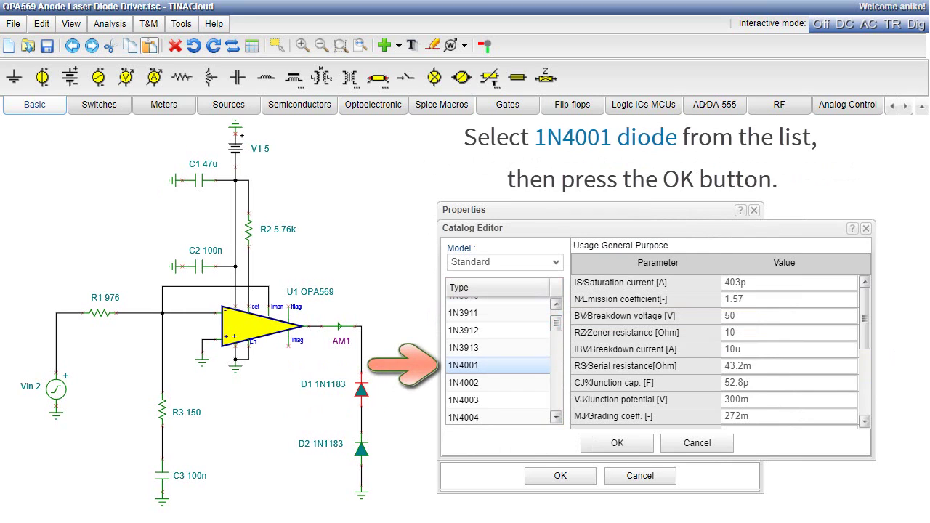
click(617, 443)
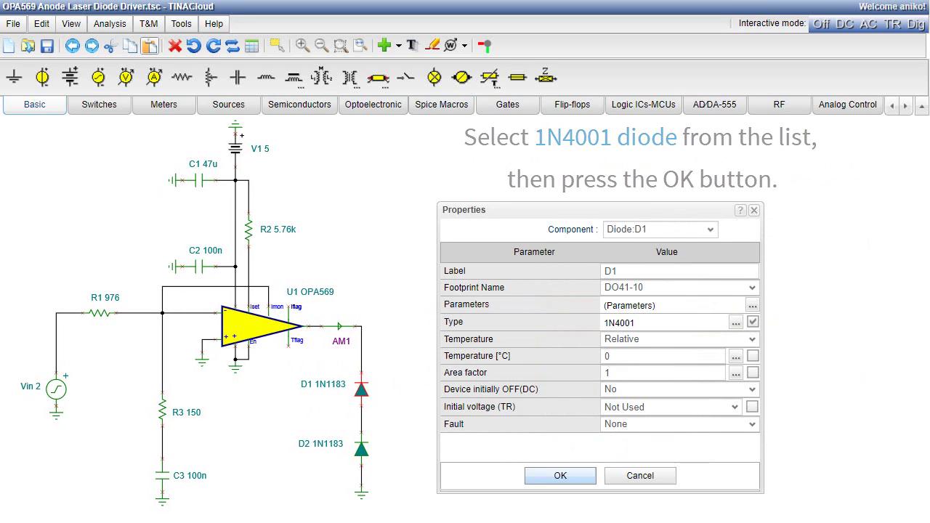
key(Return)
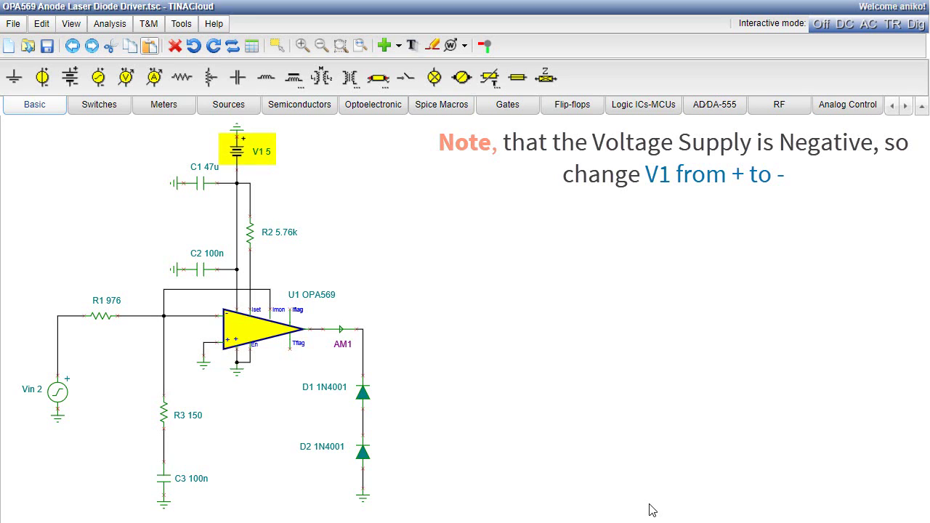
Rename supply battery V1 to V-, keeping it at 5 V
double_click(240, 154)
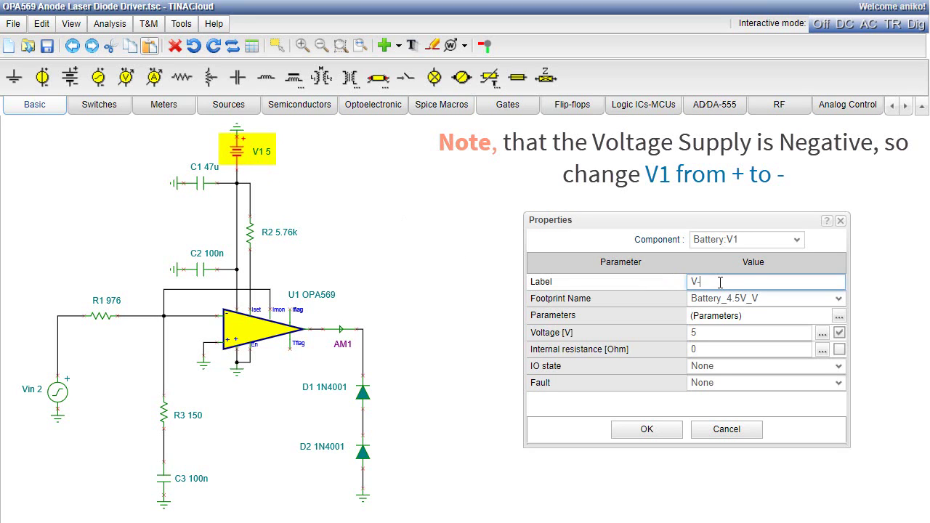
click(650, 432)
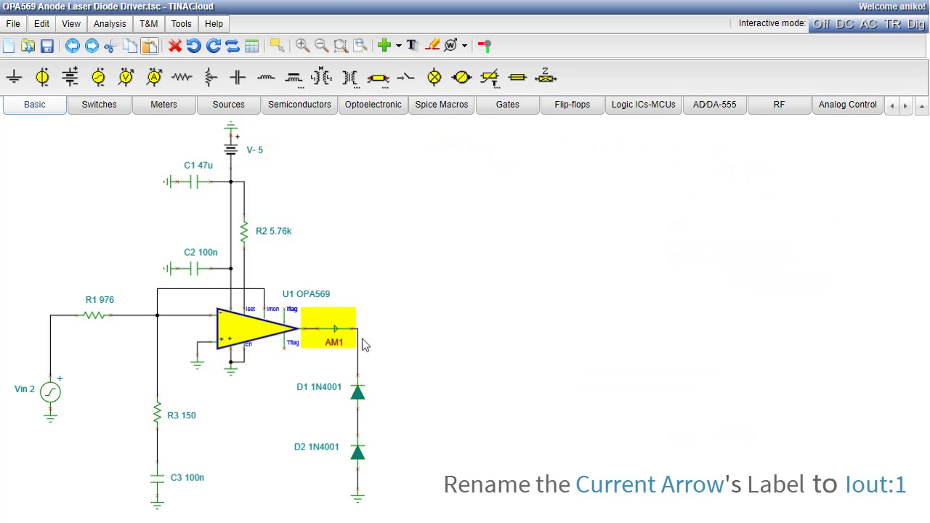
Change the current arrow's label from AM1 to Iout:1
double_click(336, 331)
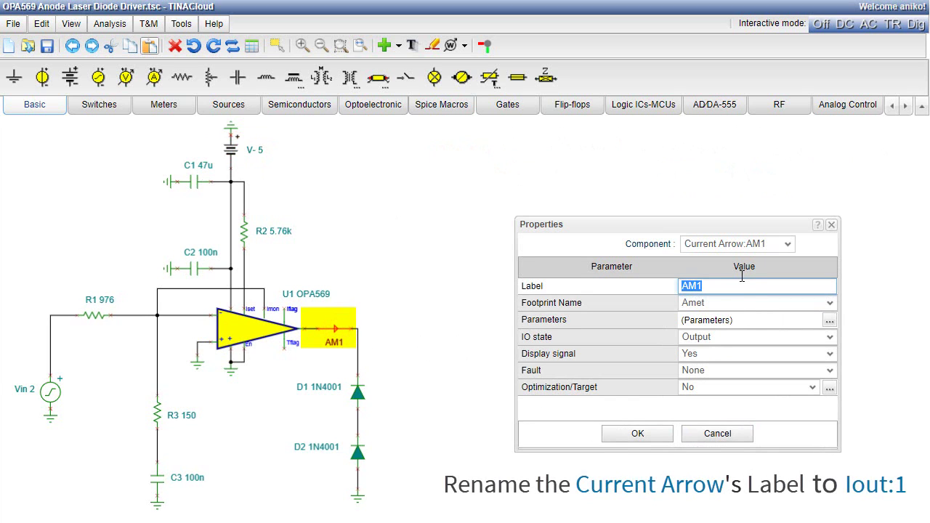
text(Iout)
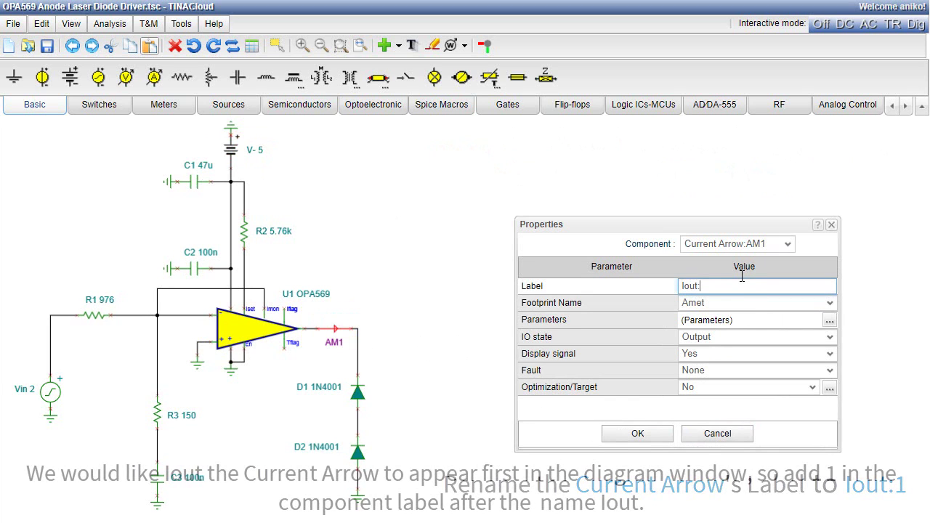
text(:)
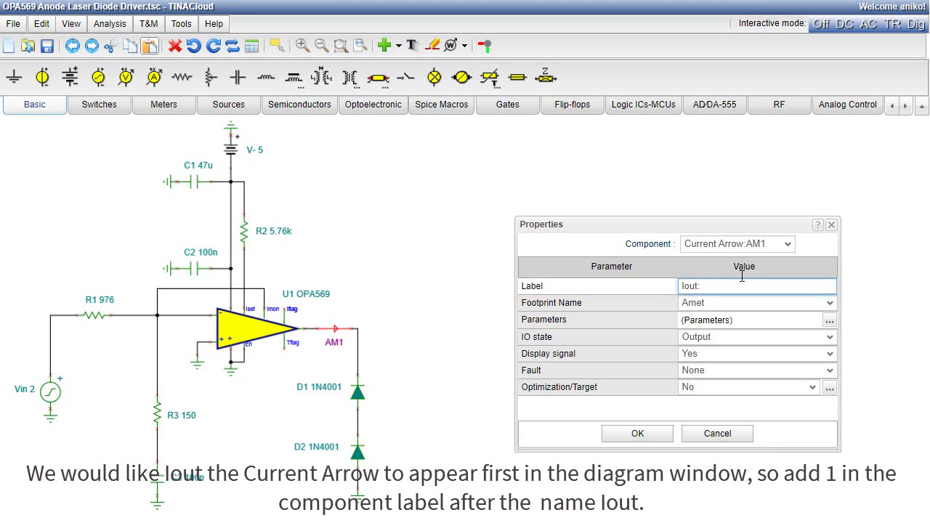
click(638, 434)
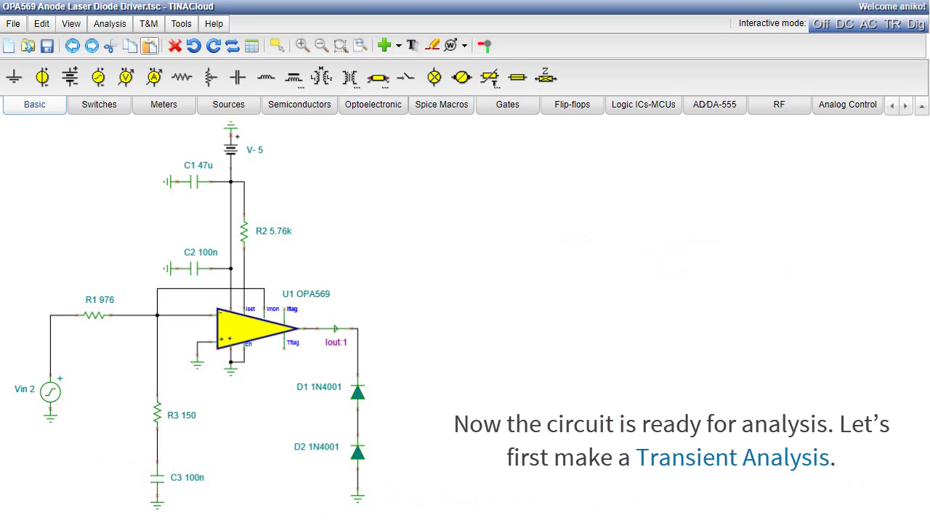
Run a transient analysis with End display set to 200u
click(124, 27)
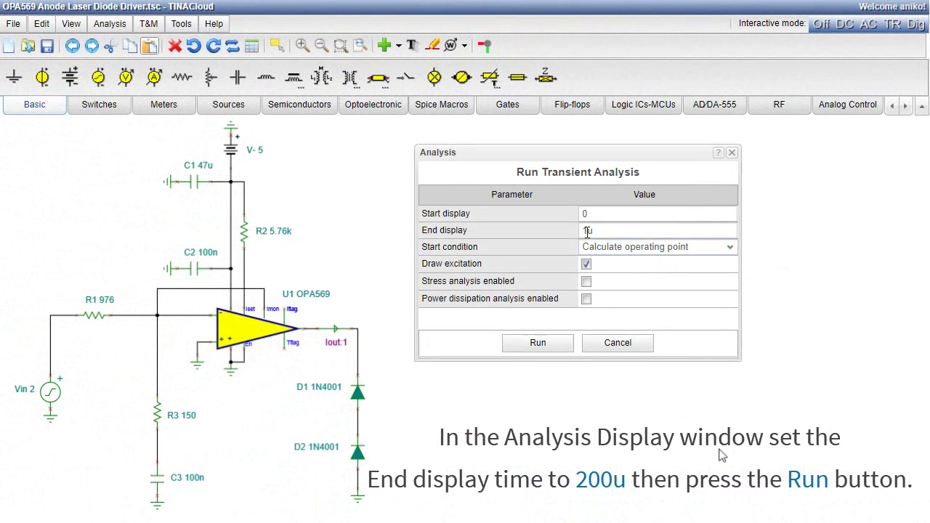
click(588, 231)
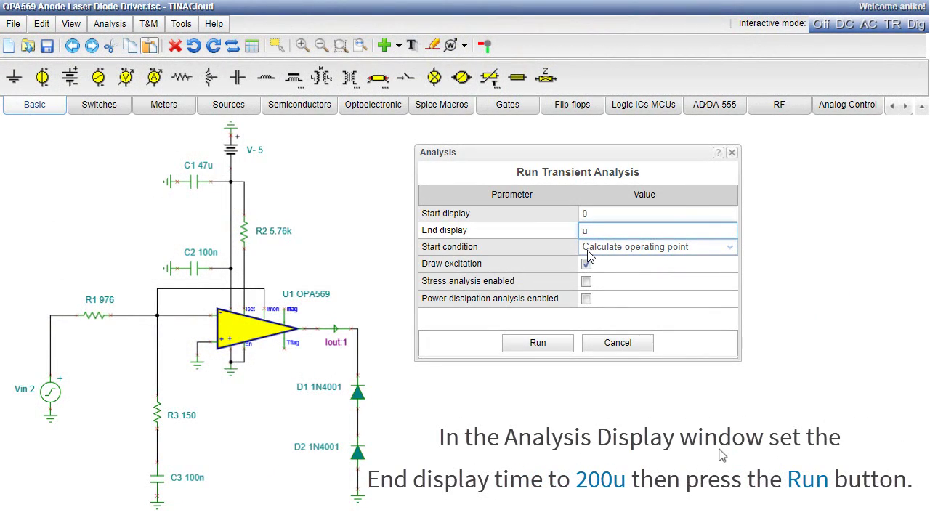
text(200)
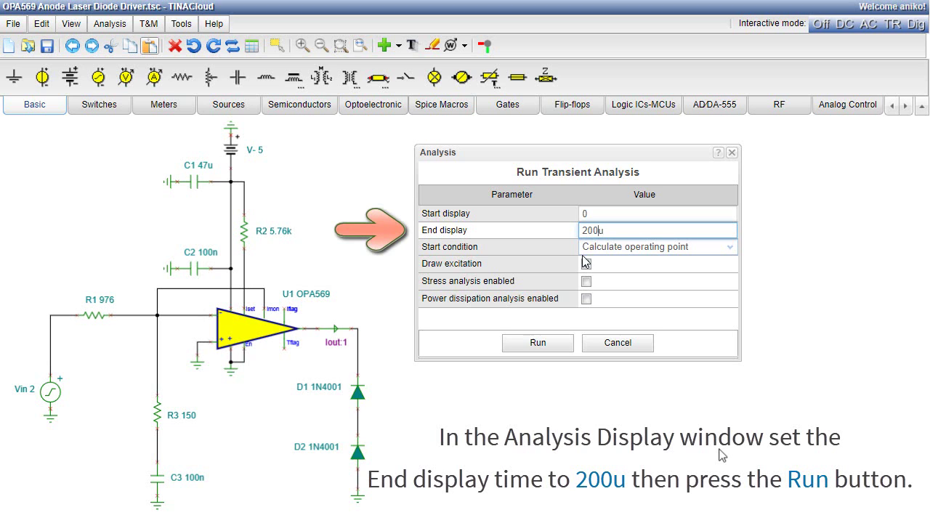
click(539, 347)
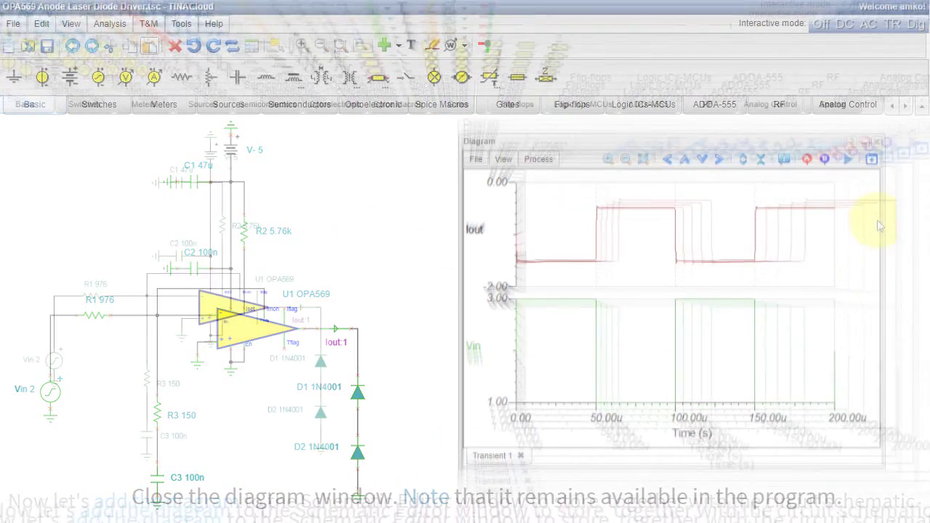
Insert the Transient 1 diagram into the schematic at its default 569×380 size
click(880, 147)
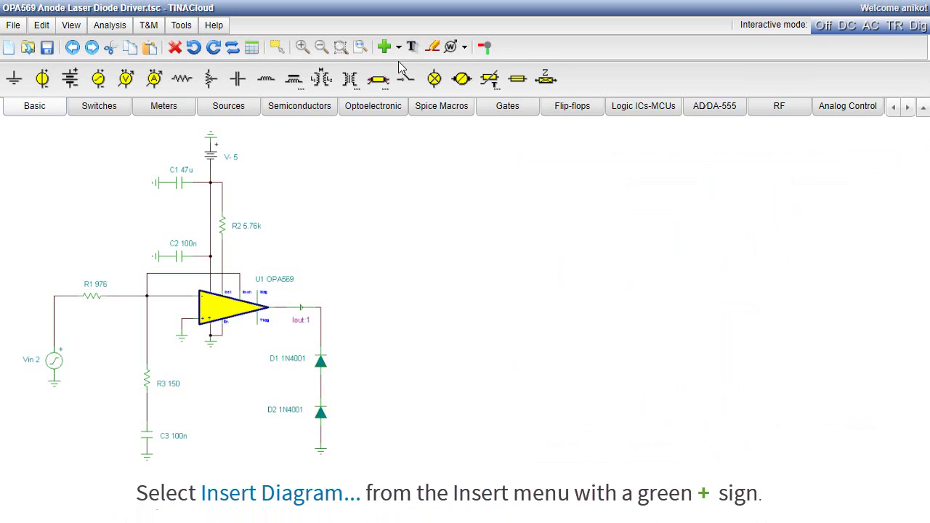
click(397, 51)
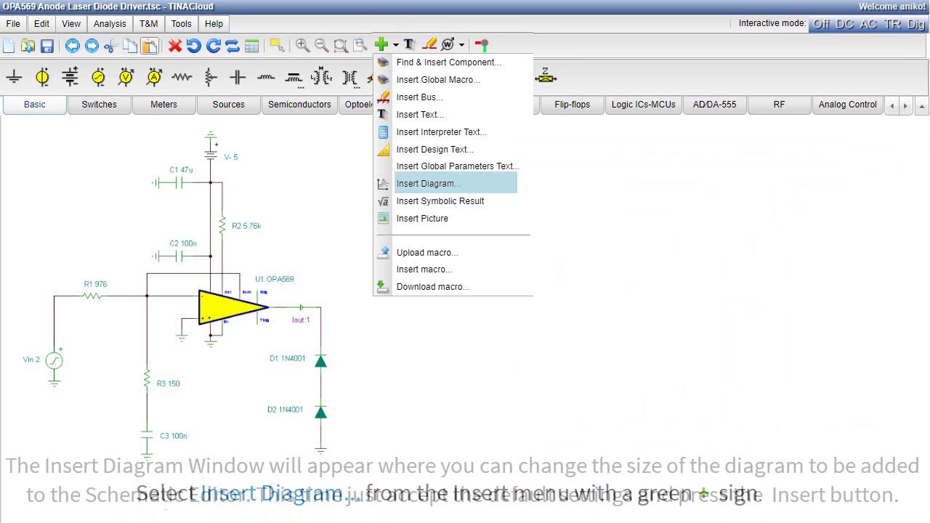
click(428, 183)
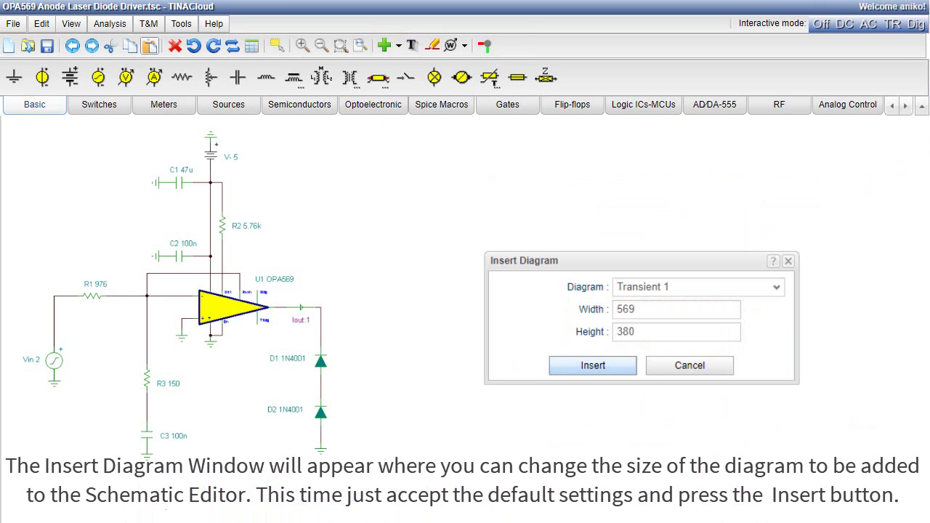
click(593, 365)
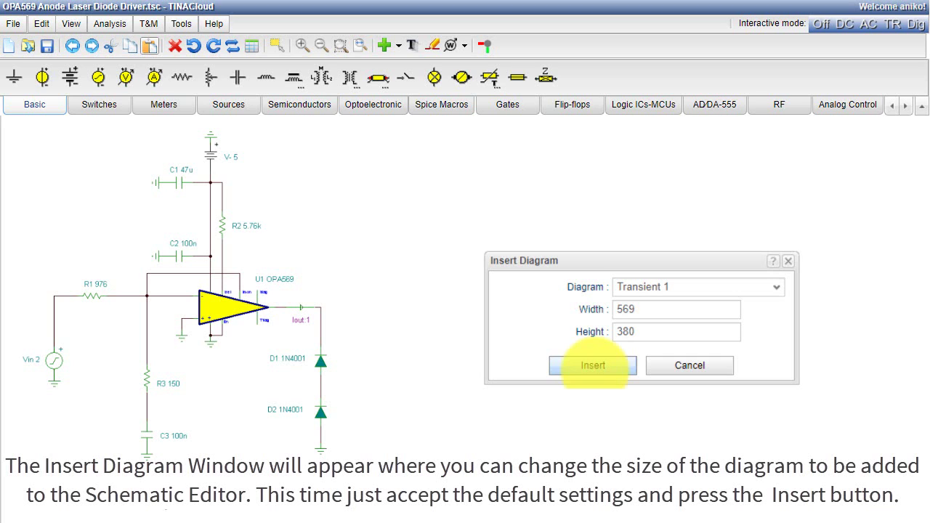
click(593, 365)
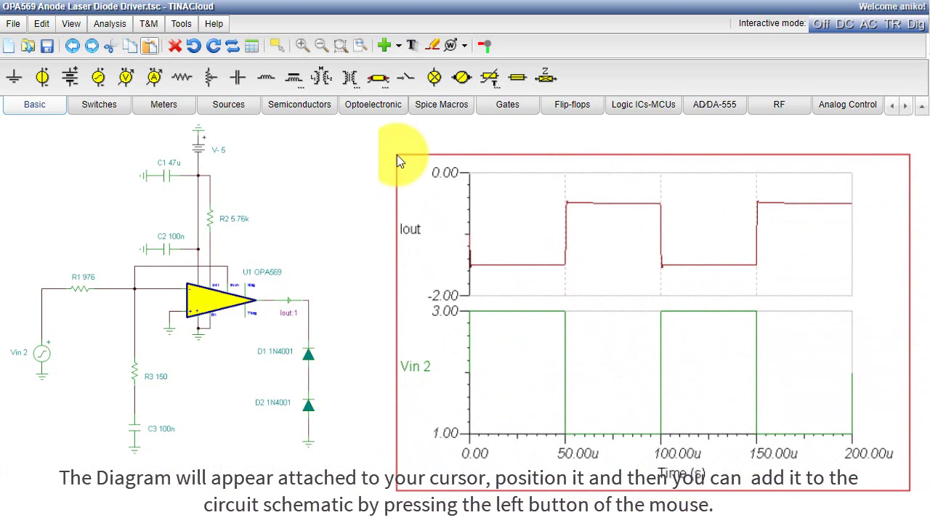
Drop the diagram, zoom out twice, and move the diagram further right of the circuit
click(397, 155)
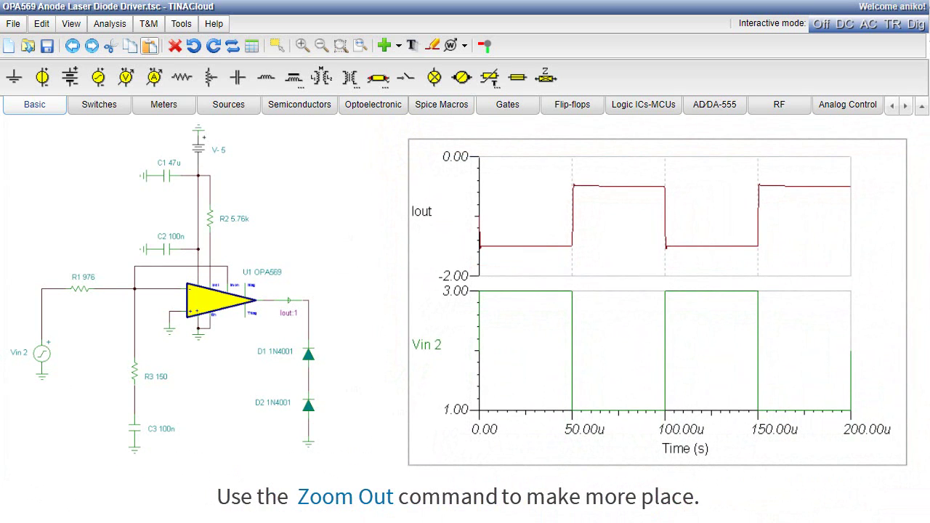
click(322, 47)
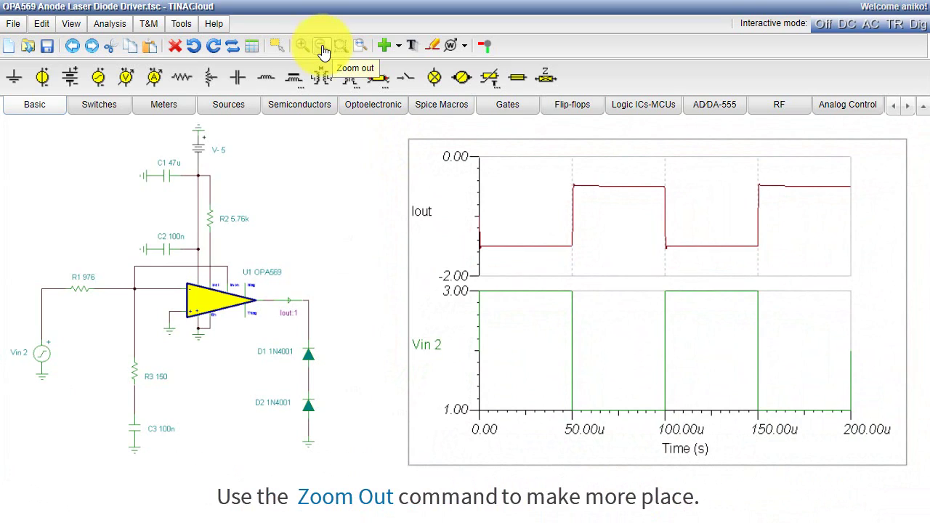
click(321, 47)
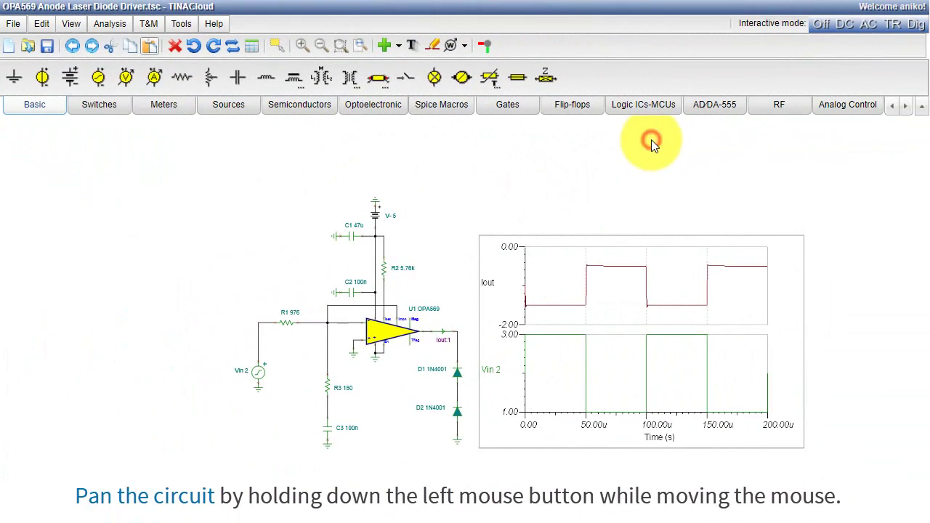
drag(651, 140, 522, 126)
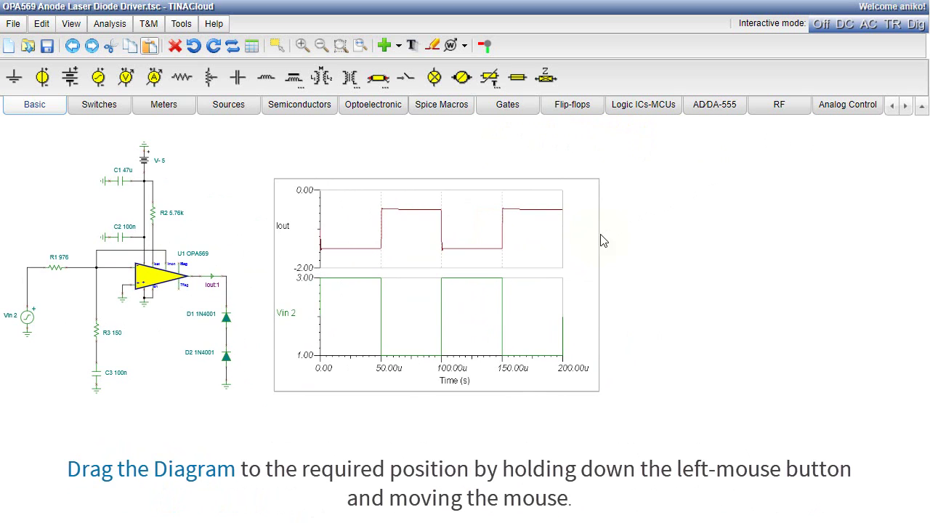
drag(597, 246, 880, 167)
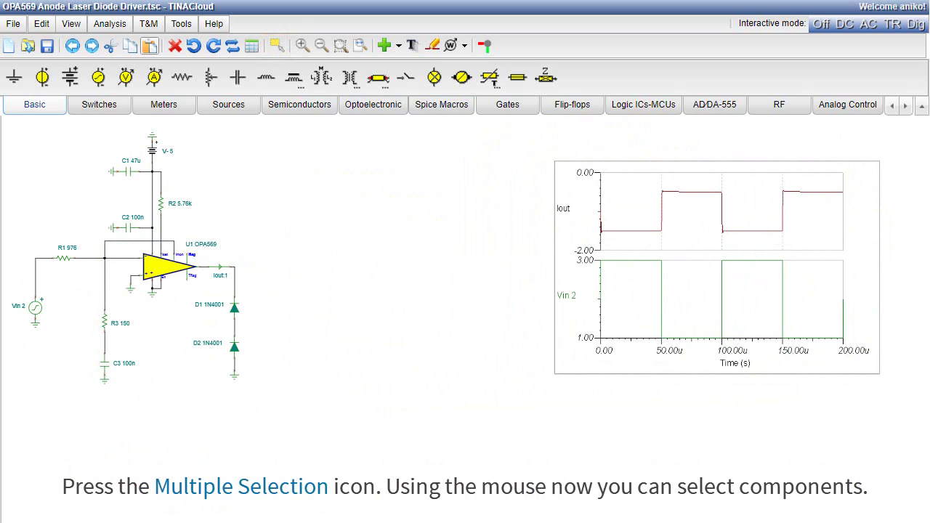
Box-select the entire driver circuit and drag it slightly right and down
drag(3, 118, 322, 438)
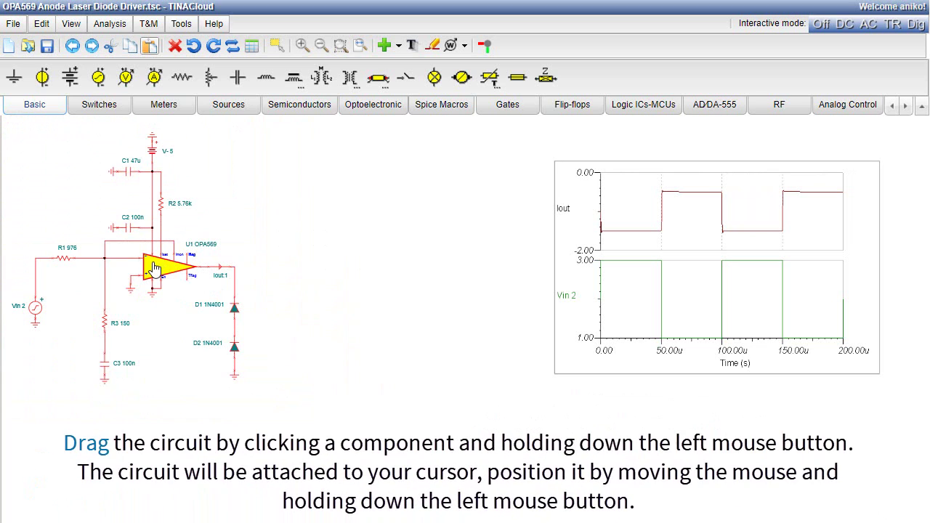
drag(160, 270, 229, 288)
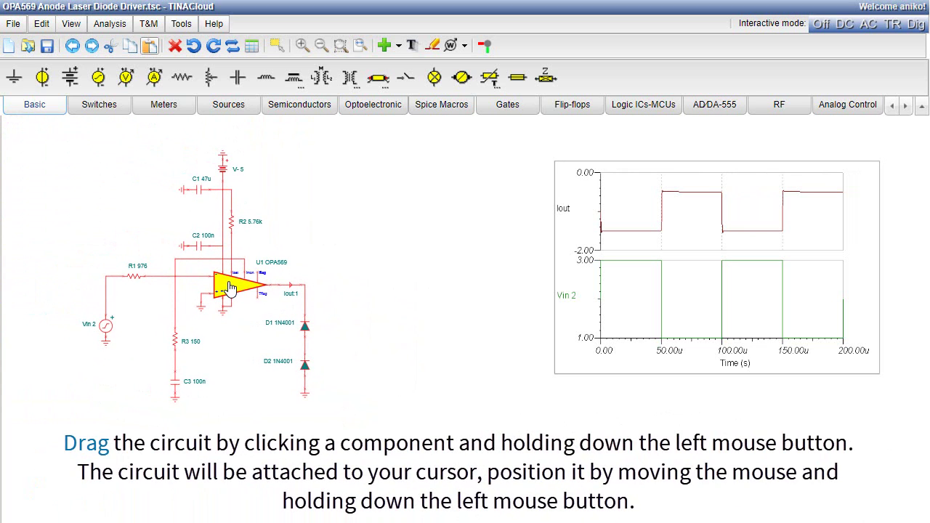
drag(230, 288, 249, 292)
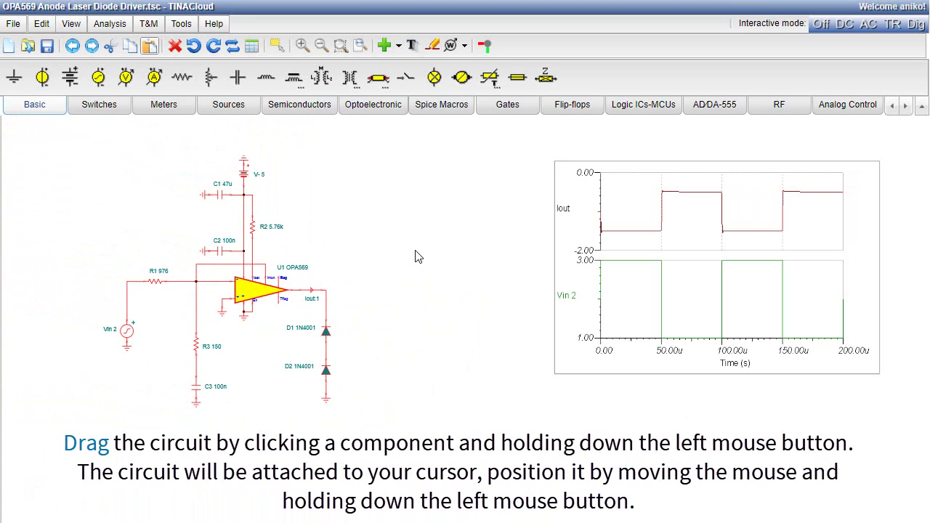
Add a text label reading 'OPA569 Anode Laser Diode Driver'
click(331, 139)
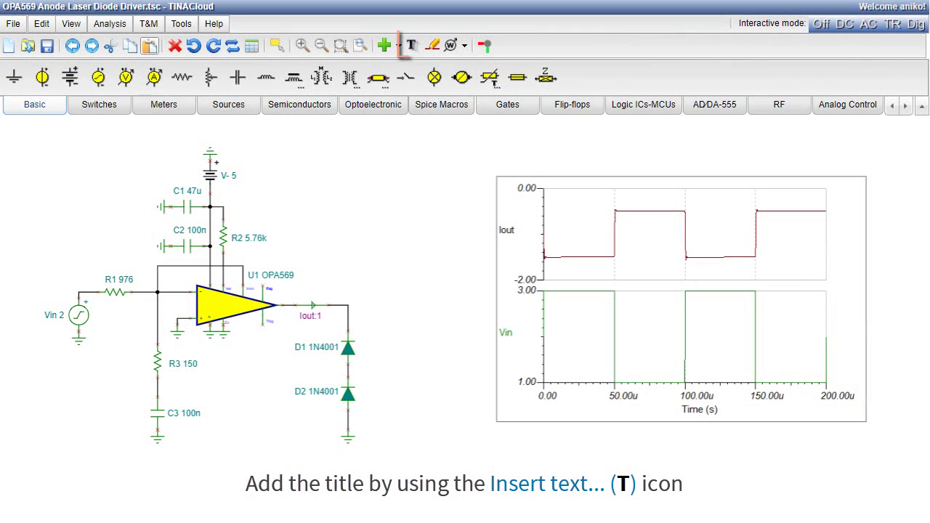
click(411, 45)
click(259, 266)
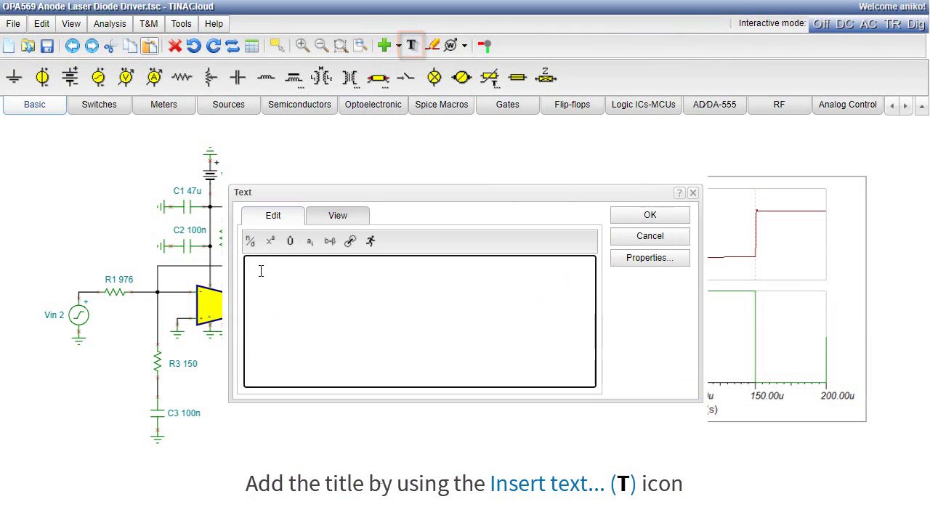
text(OPA569)
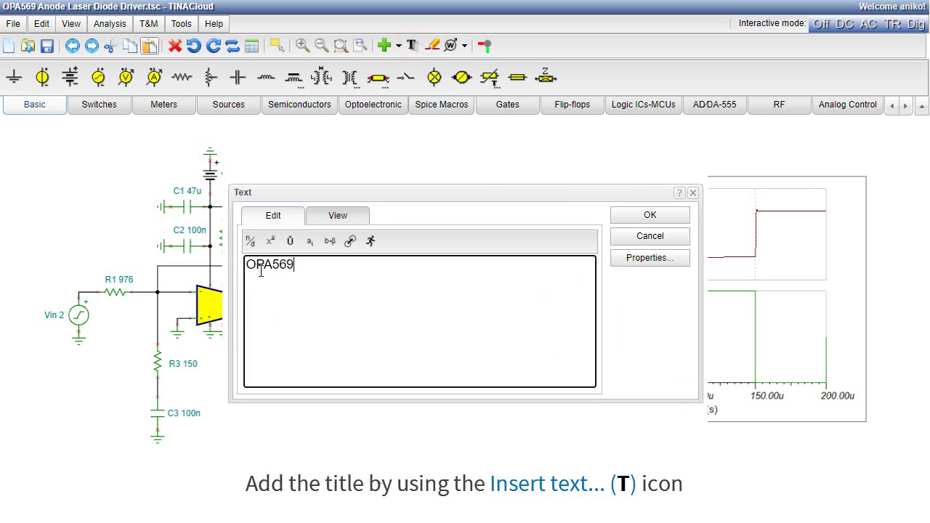
text( Anode Laser Diode Driver)
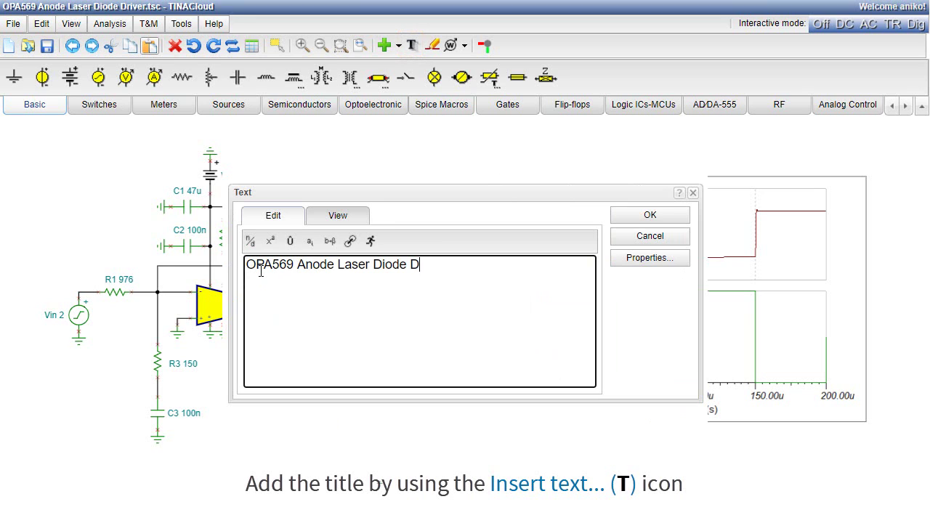
Format the title text as 14-point navy and finish creating it
click(639, 258)
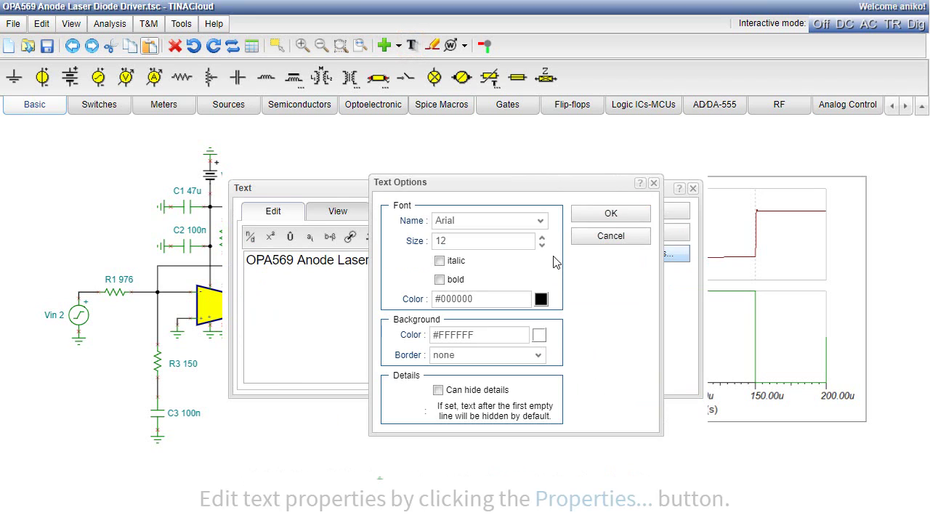
click(543, 239)
click(544, 239)
click(541, 299)
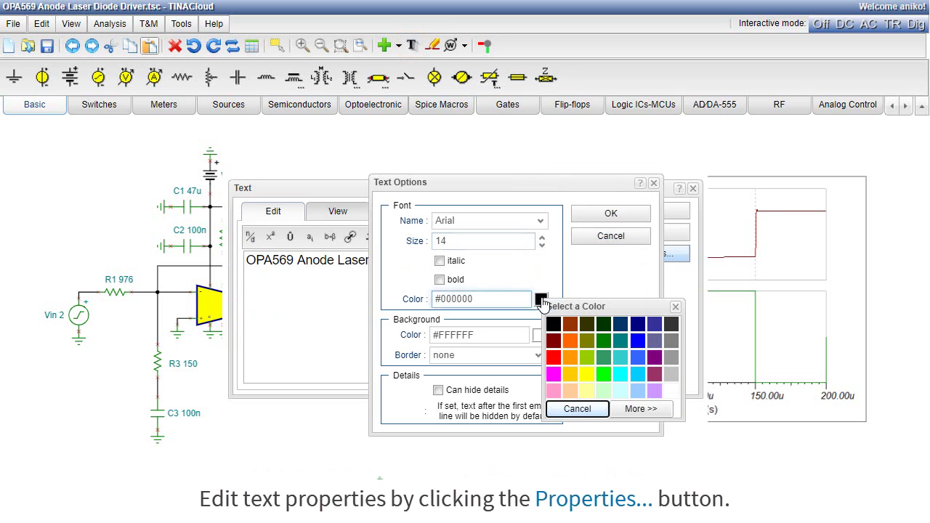
click(639, 324)
click(619, 217)
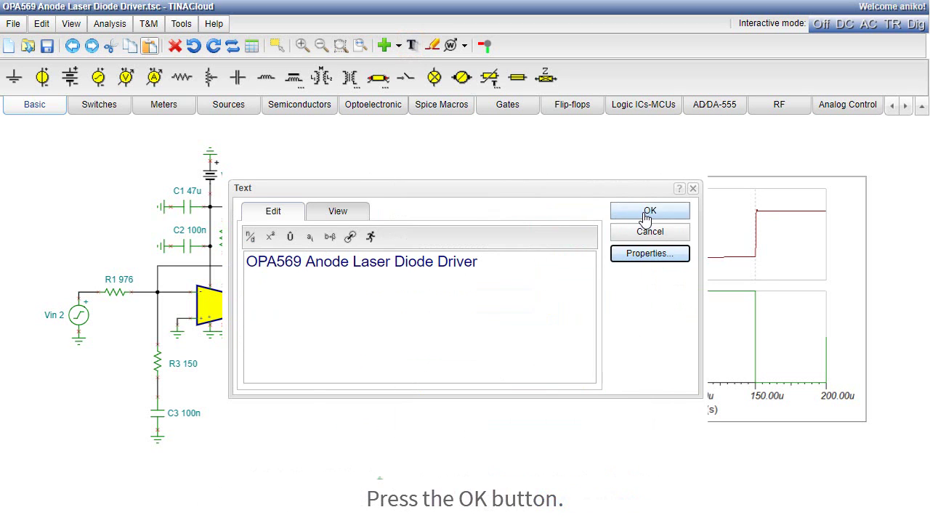
click(620, 213)
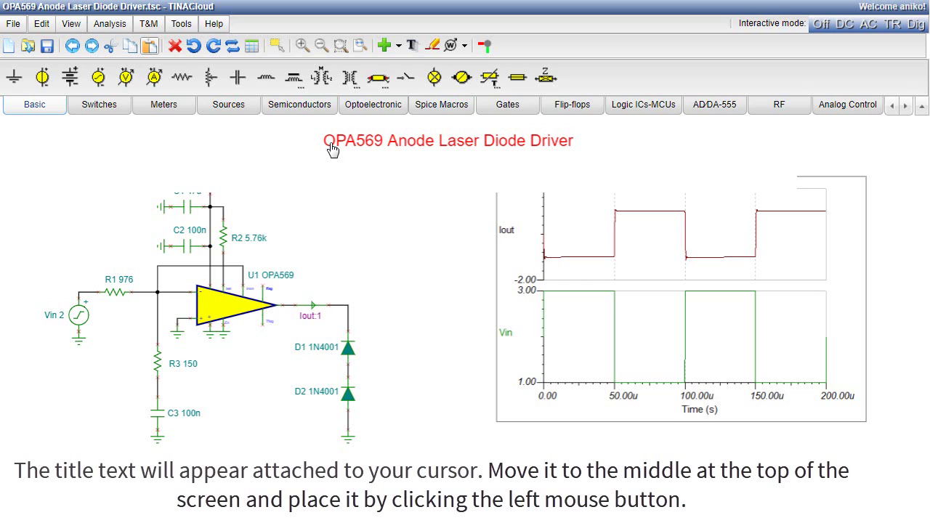
Drop the title at the top centre and run an AC Transfer Characteristic with end frequency 10M
click(341, 146)
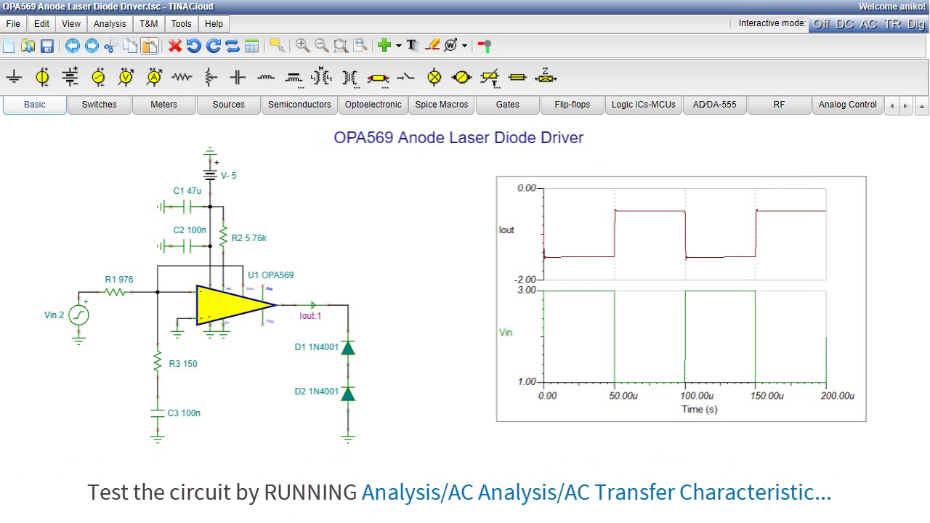
click(116, 24)
mouse_move(133, 207)
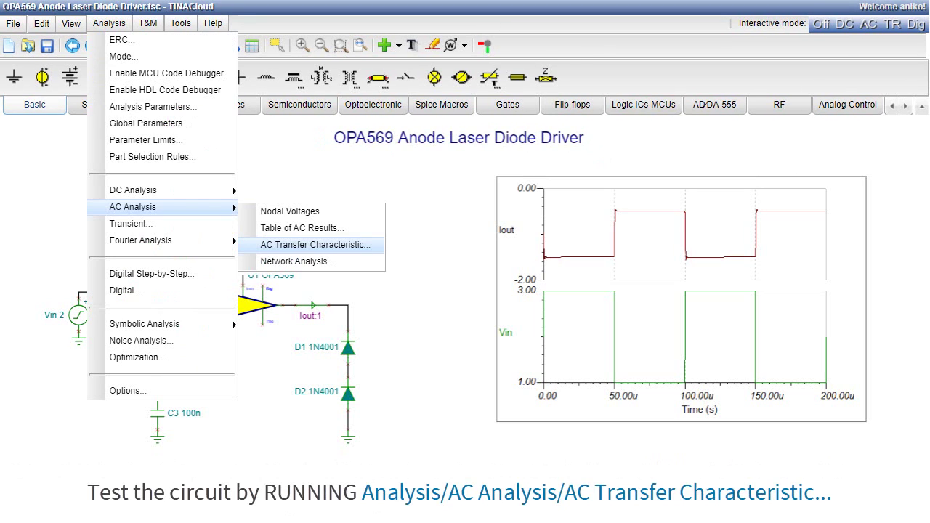
click(315, 245)
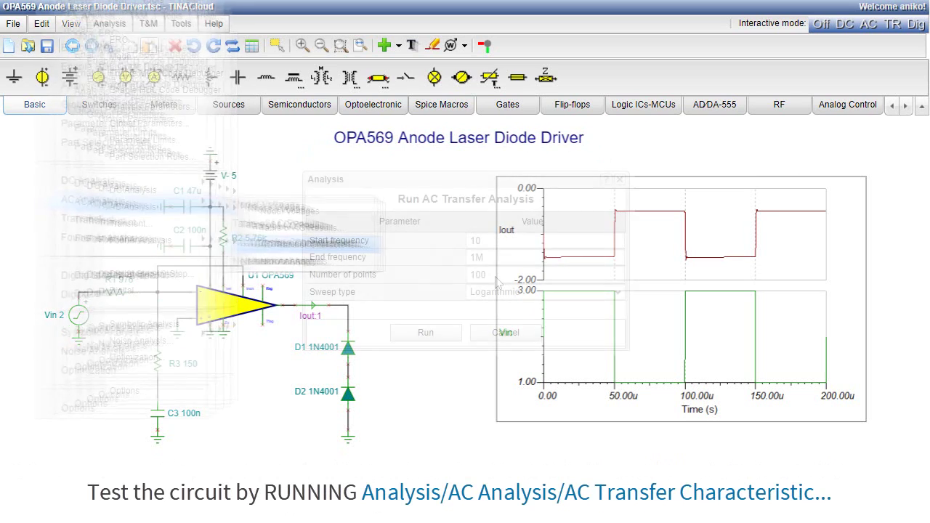
click(477, 257)
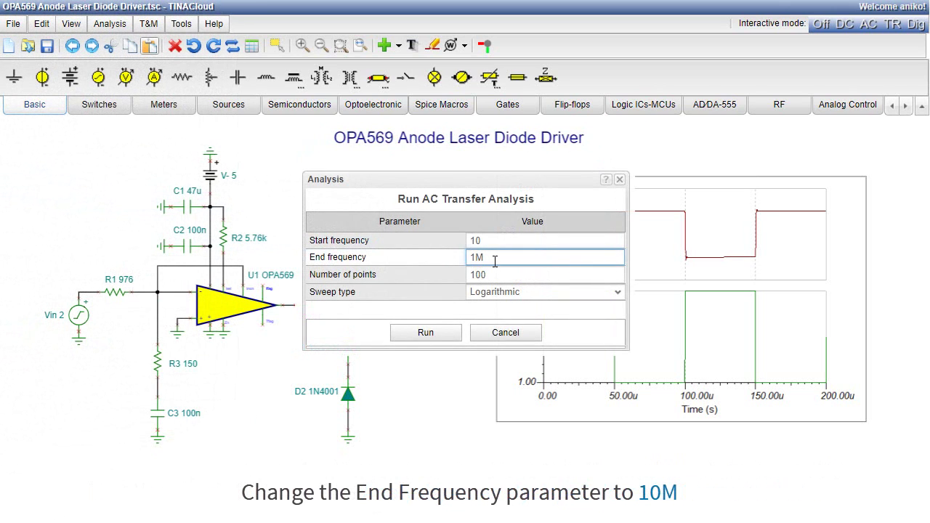
text(0)
click(434, 332)
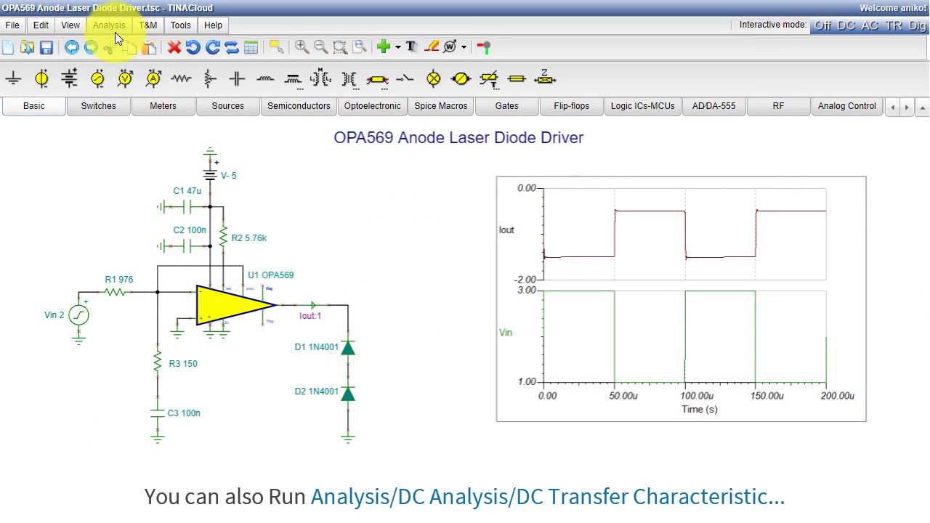
Run a DC Transfer Characteristic sweeping Vin from 0 to an end value of 5
click(111, 24)
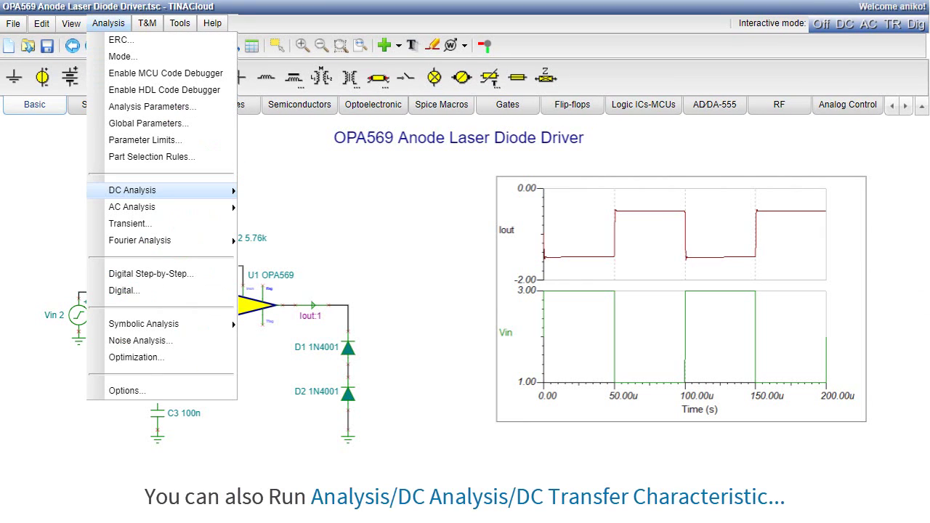
mouse_move(133, 189)
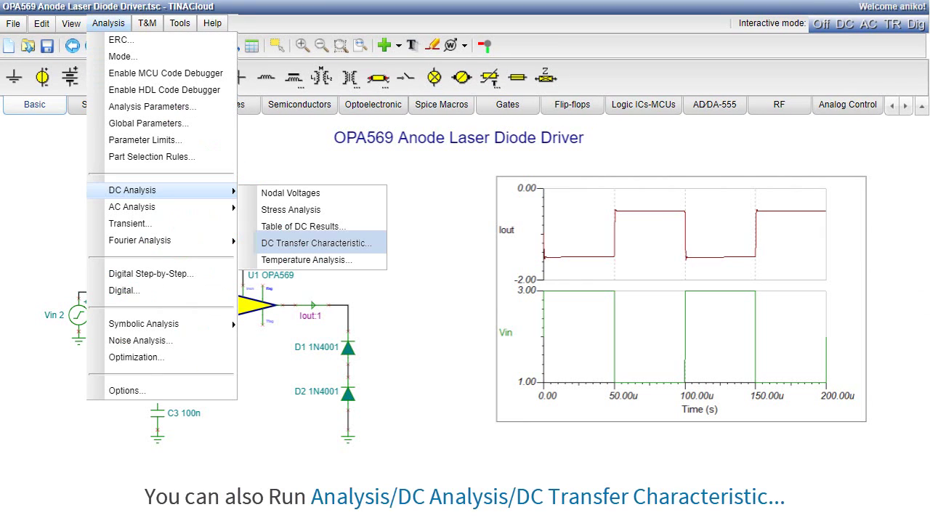
click(316, 242)
click(518, 212)
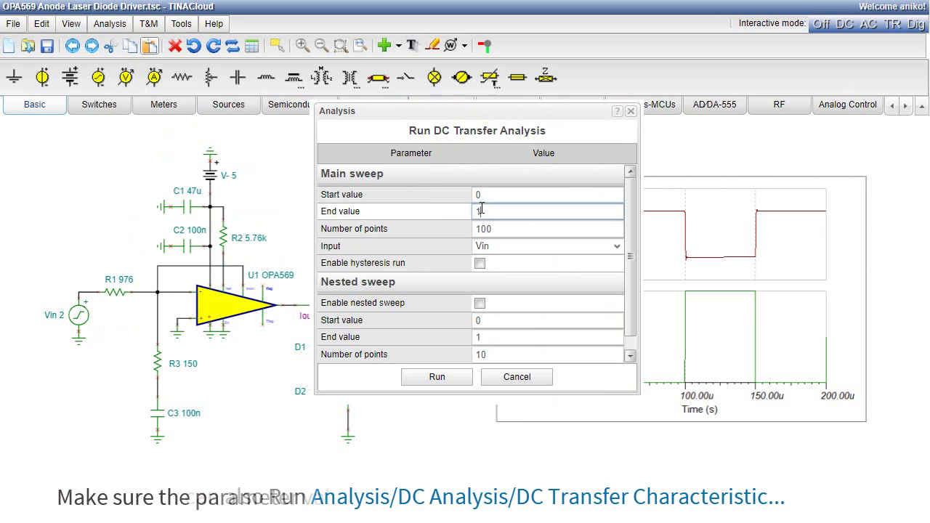
text(5)
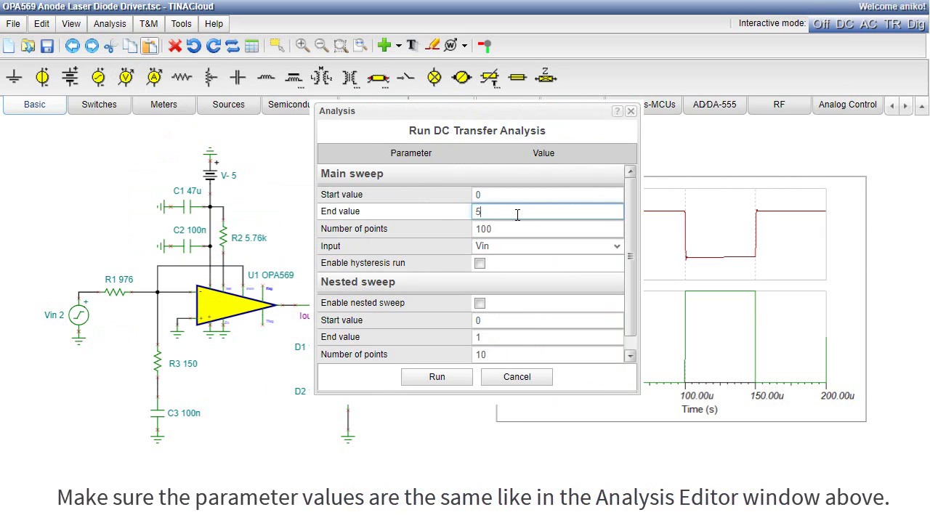
click(447, 384)
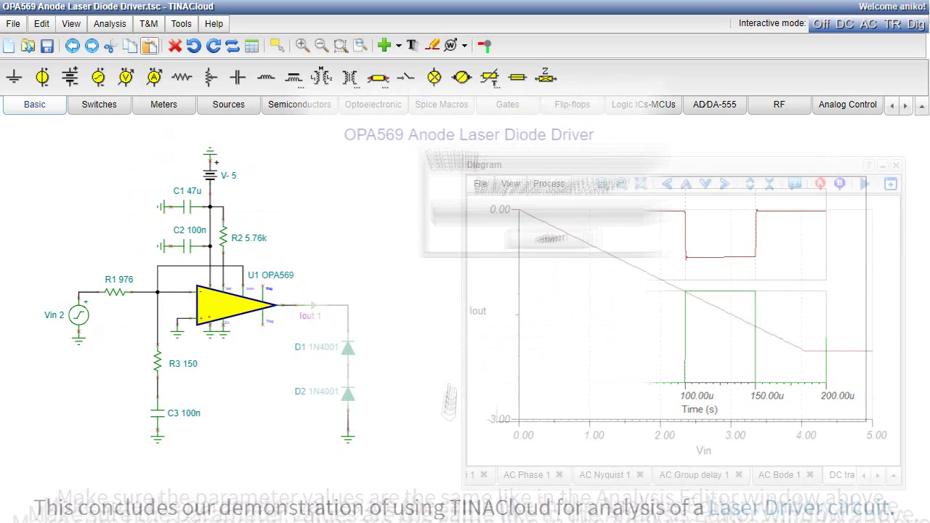